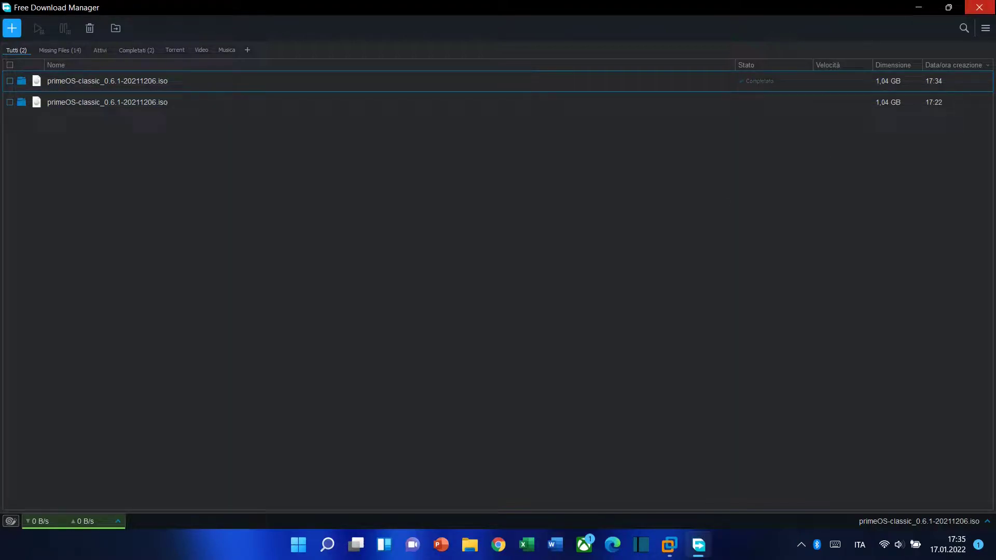
Close the download manager and launch anyburn_setup_x64 from the Downloads folder
click(978, 7)
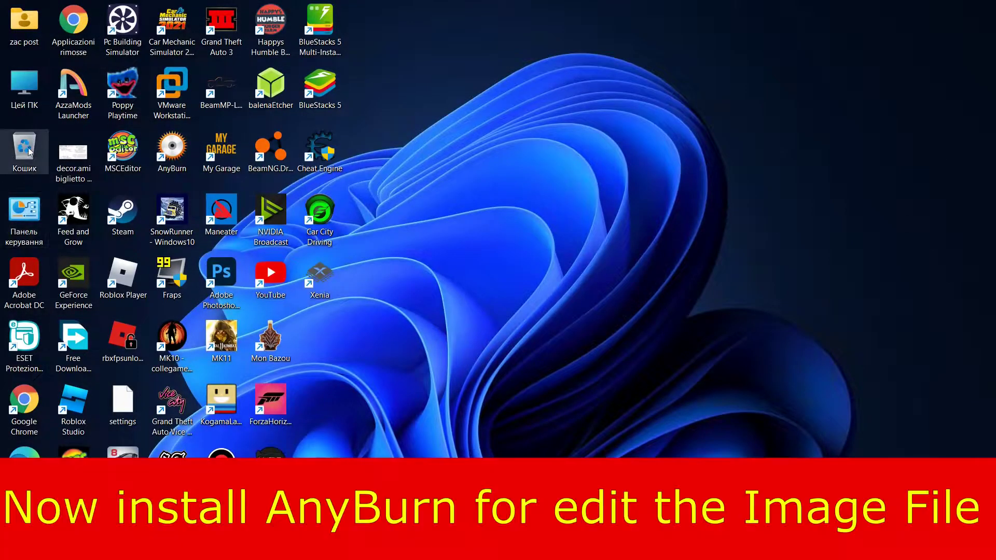
double_click(34, 147)
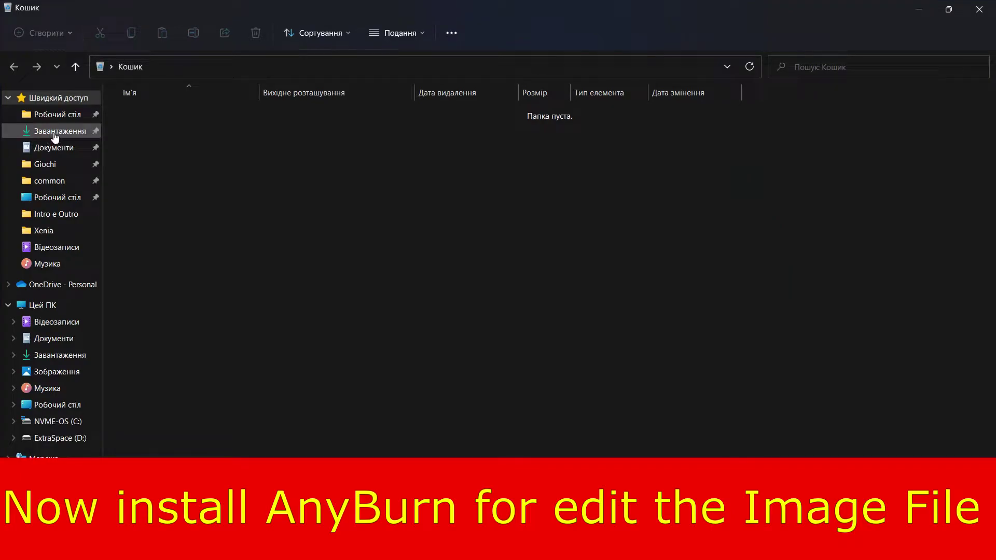
click(55, 134)
click(266, 129)
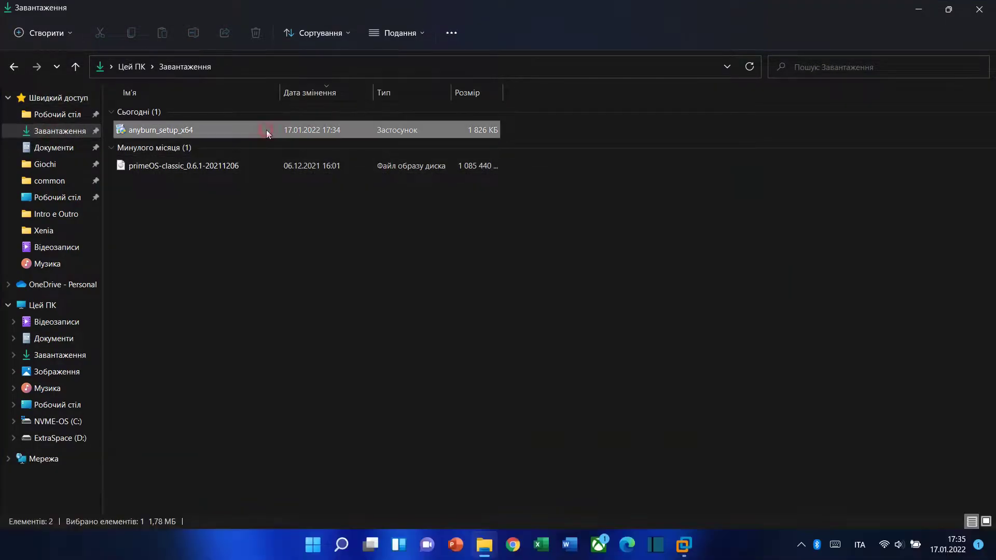
double_click(266, 131)
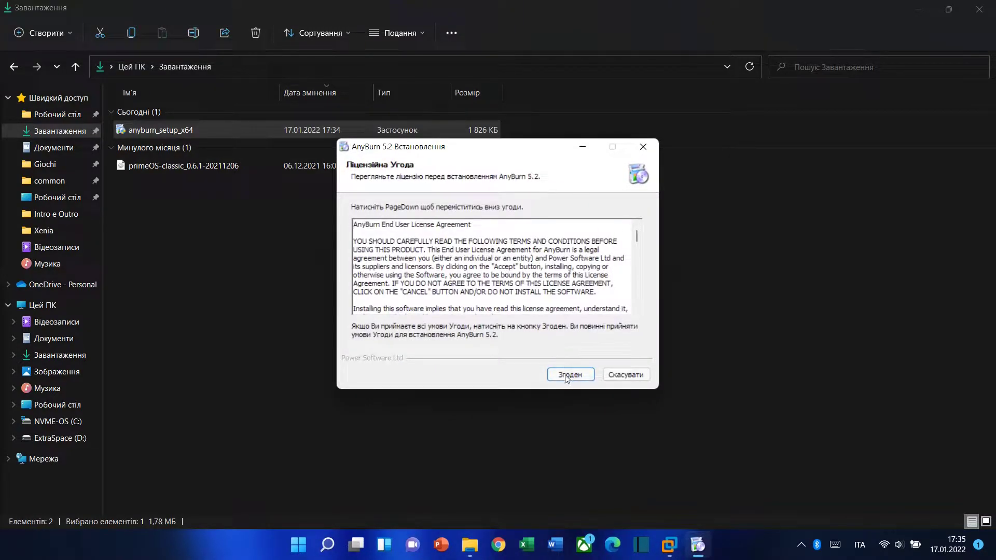
Accept the license and install AnyBurn in C:\Program Files\AnyBurn\ with a desktop icon and launch after installation, then close the Downloads folder
click(569, 375)
click(565, 377)
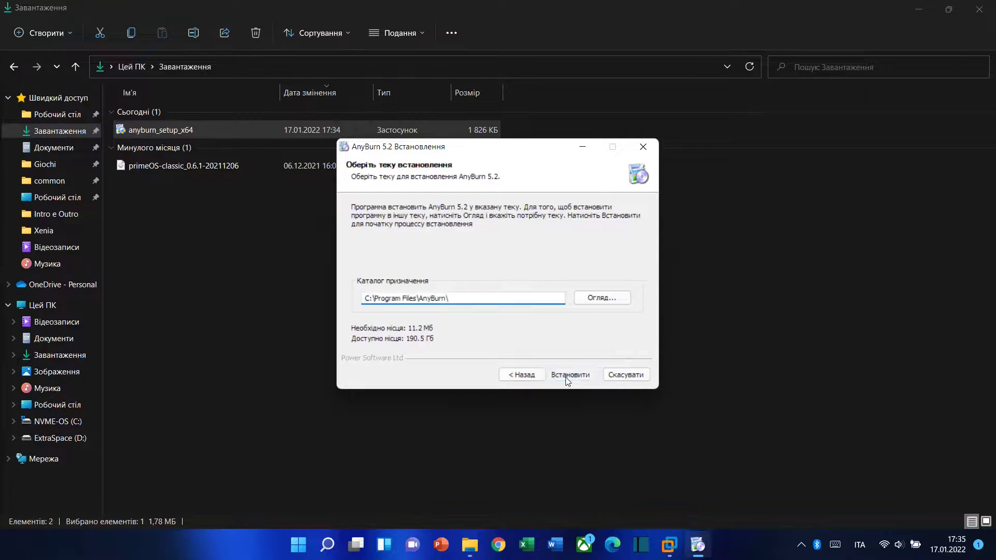
click(565, 378)
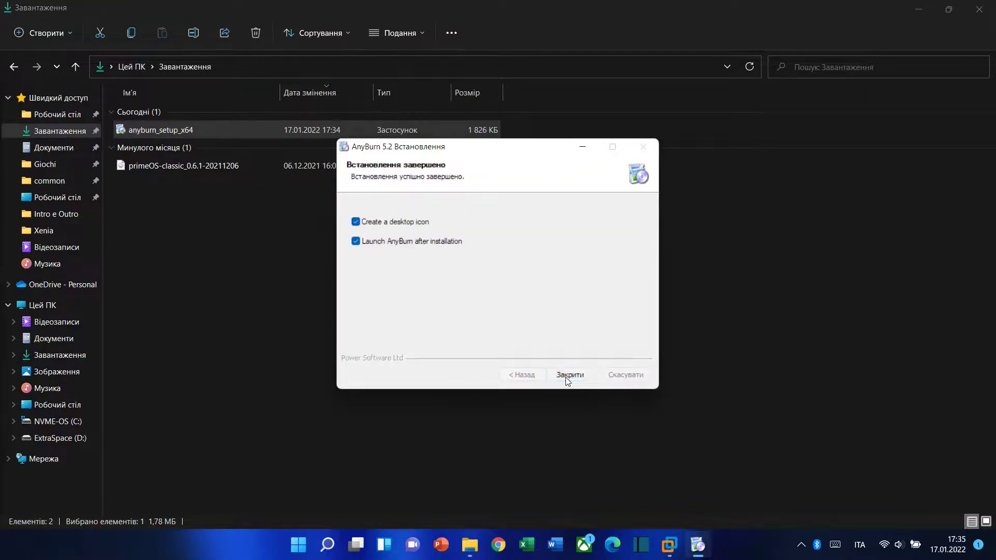
click(565, 378)
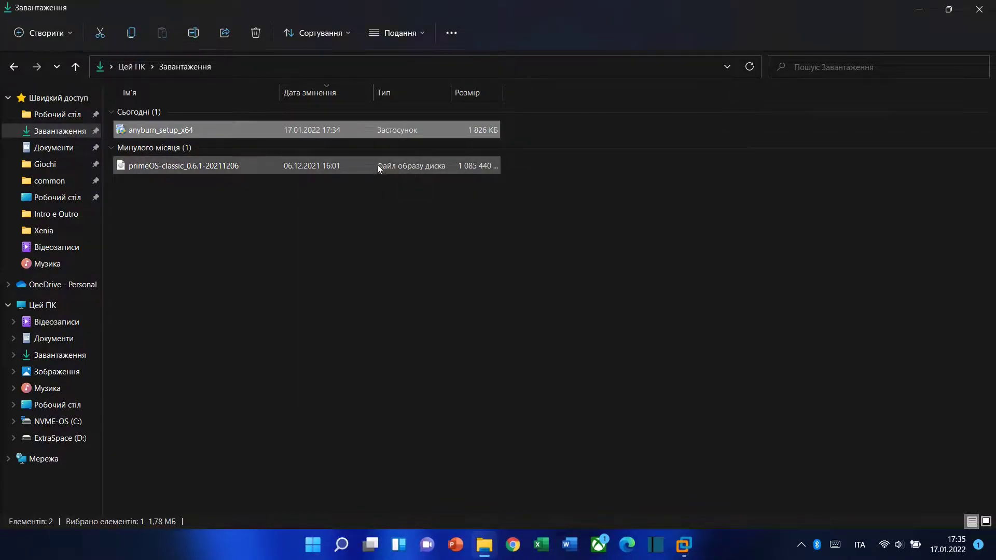
click(979, 9)
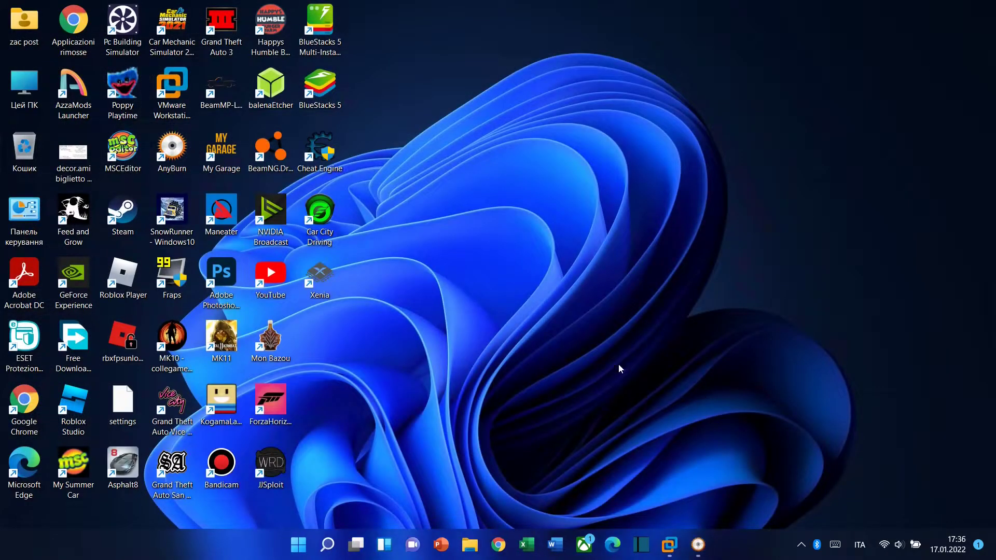
Switch to VMware Workstation and start a Custom (advanced) virtual machine with a blank hard disk and no installer disc
click(679, 547)
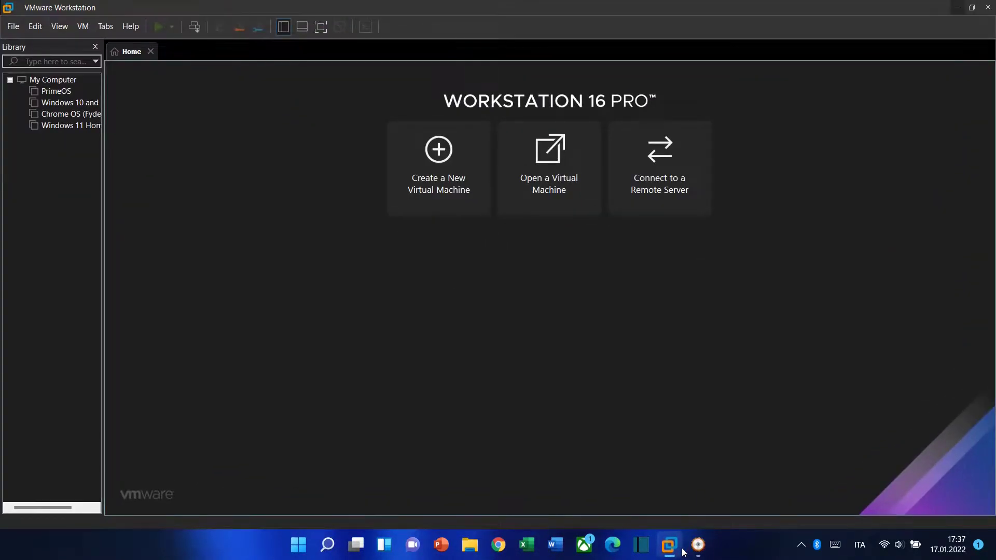
click(441, 190)
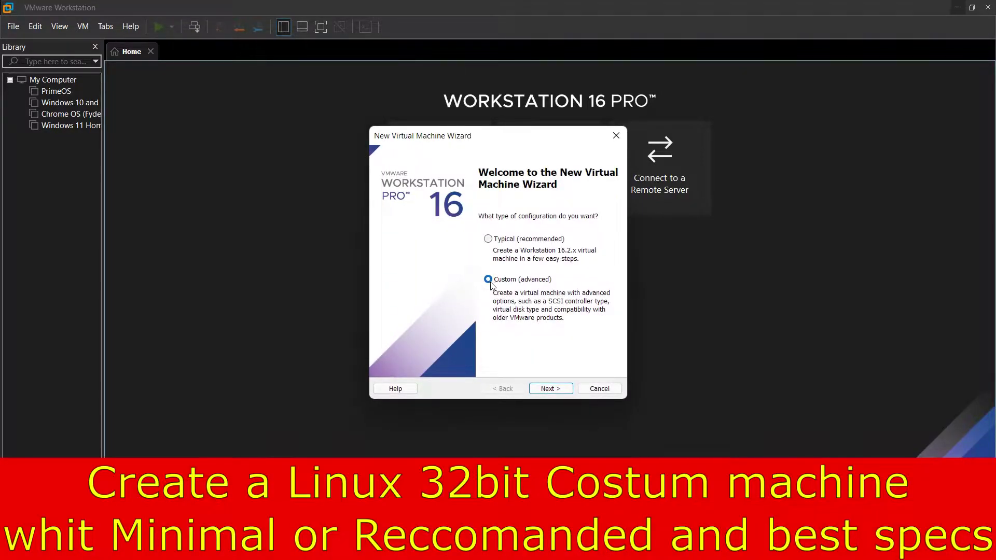
click(549, 390)
click(550, 391)
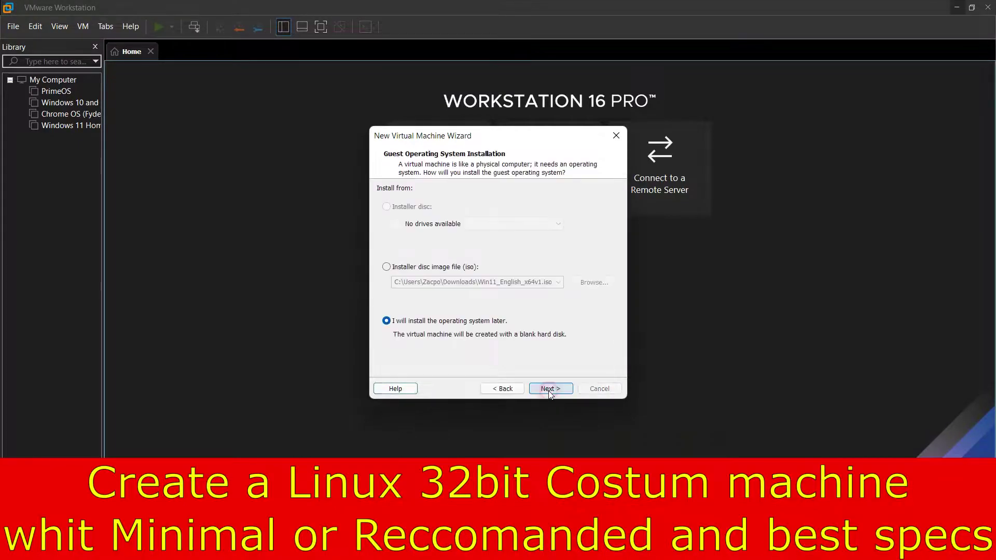
click(550, 390)
Set the guest operating system to Linux, version Other Linux 4.x kernel
click(382, 214)
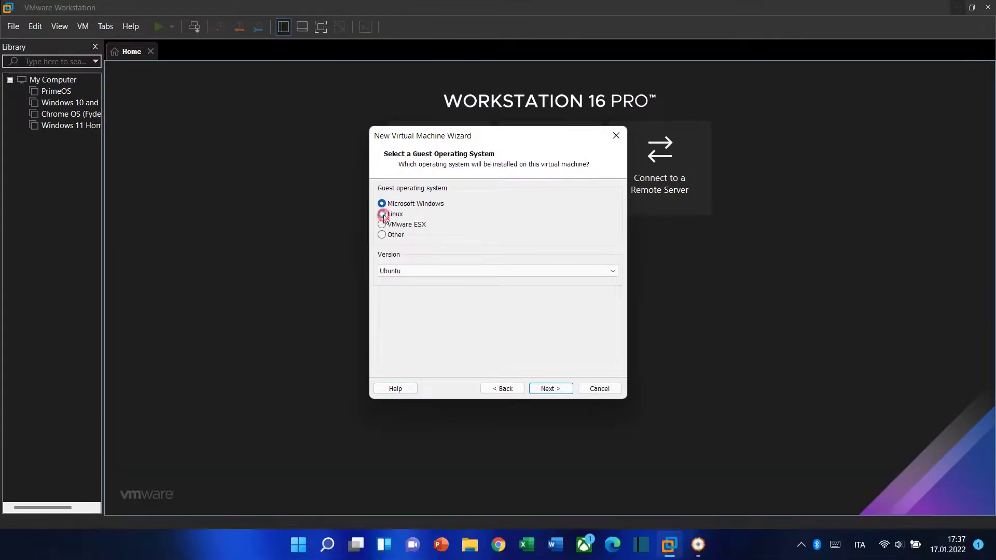
click(420, 268)
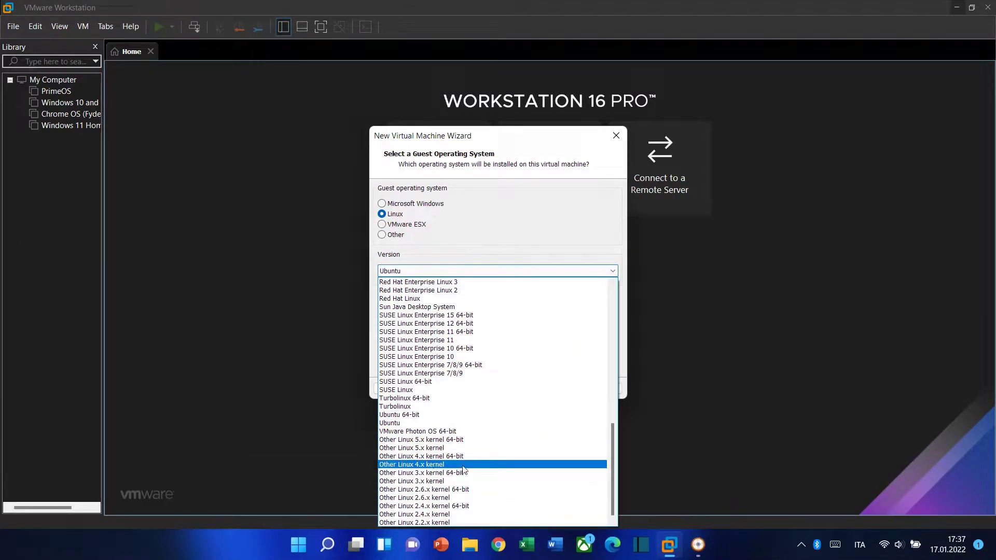
click(466, 464)
click(549, 390)
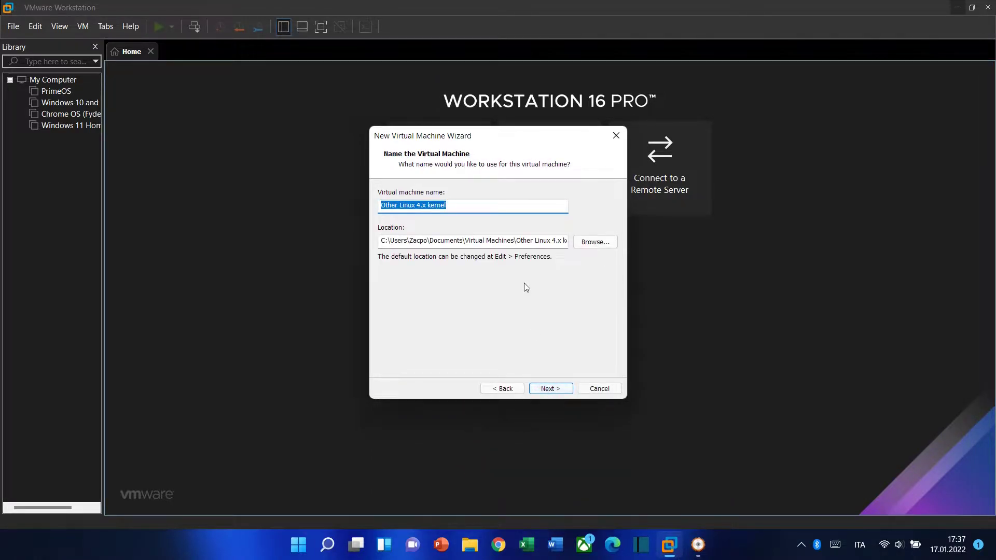
Name the virtual machine Prime OS Best and keep the suggested location
key(BackSpace)
text(P)
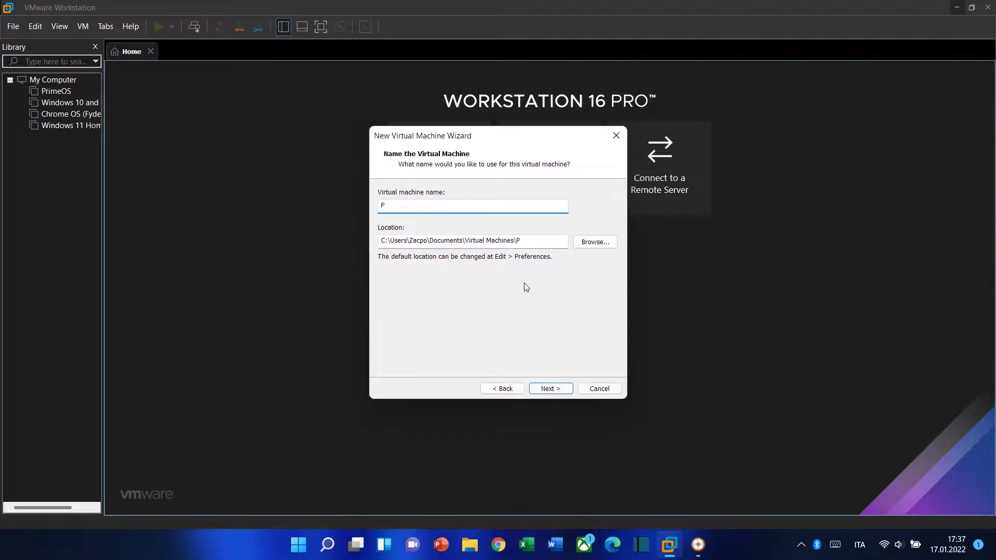
text(rime OS Best)
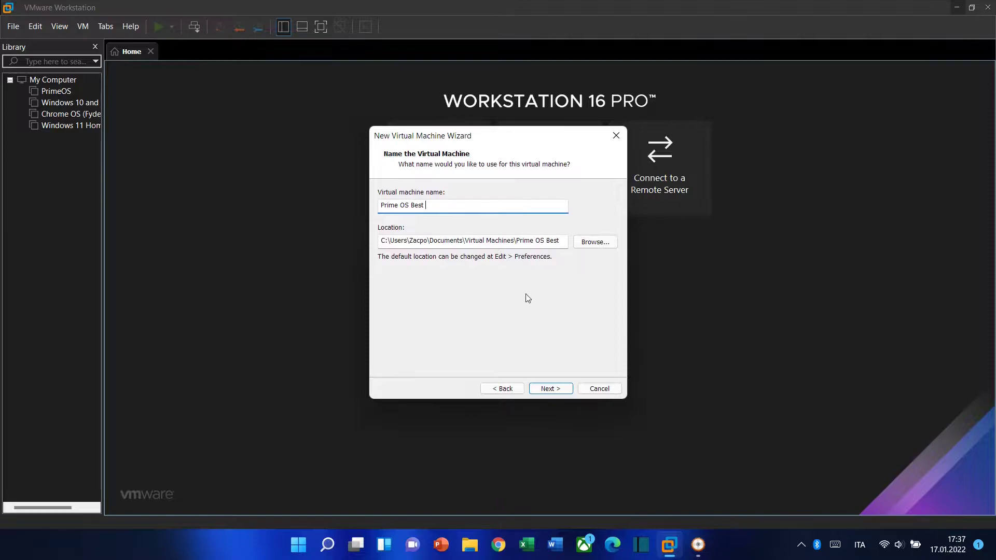
click(550, 389)
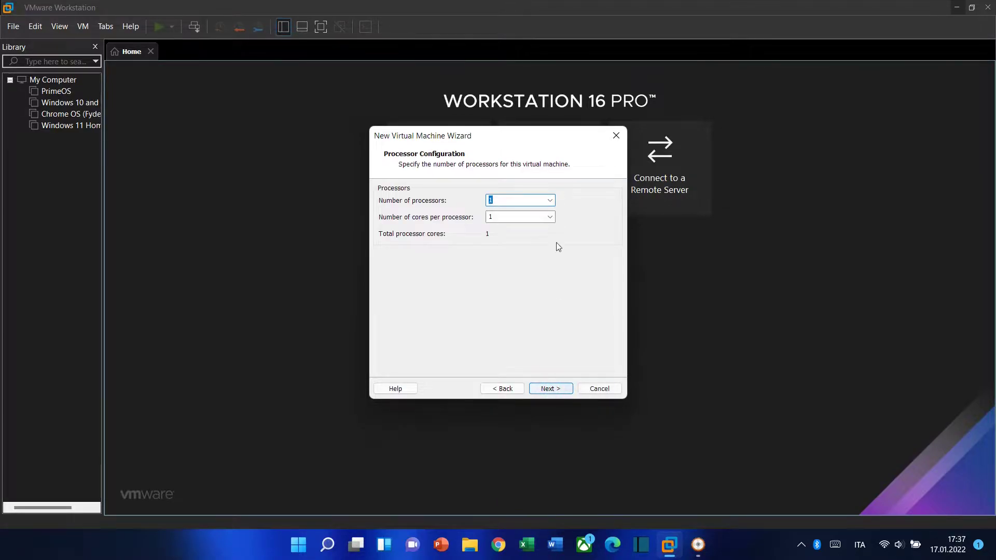
Give the virtual machine one processor with 4 cores
click(551, 215)
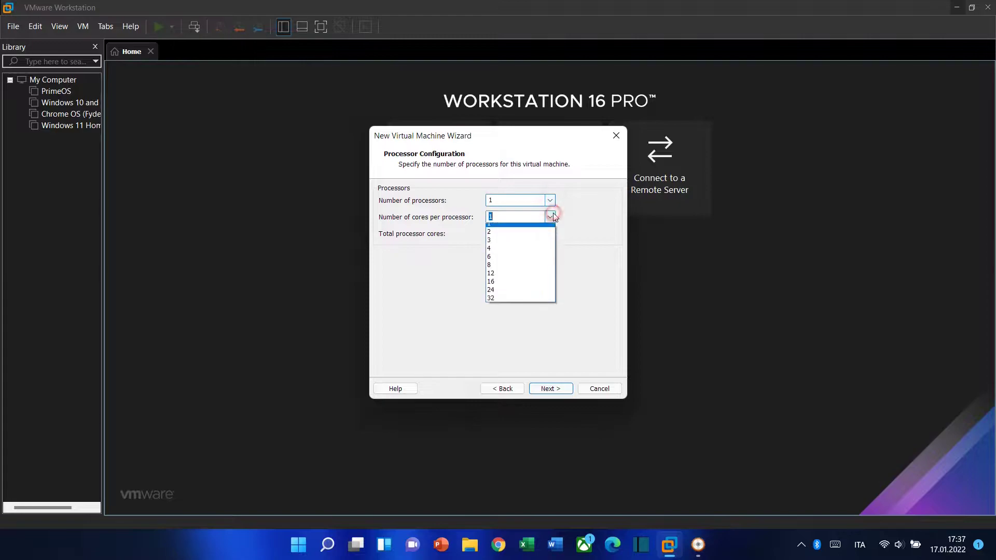
click(530, 253)
click(552, 389)
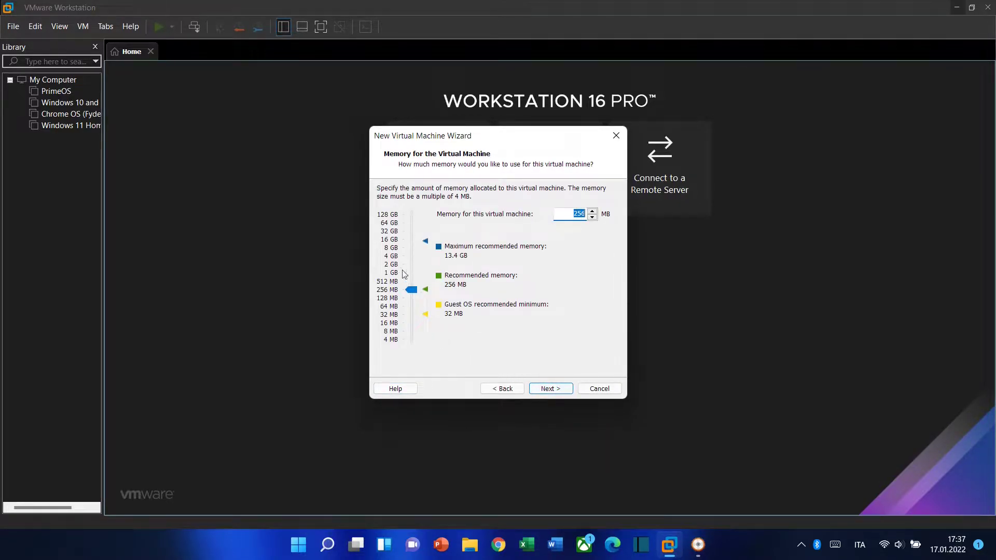
Allocate 4 GB of memory to the virtual machine, keeping the default network type and the LSI Logic controller
click(390, 257)
click(552, 389)
click(551, 389)
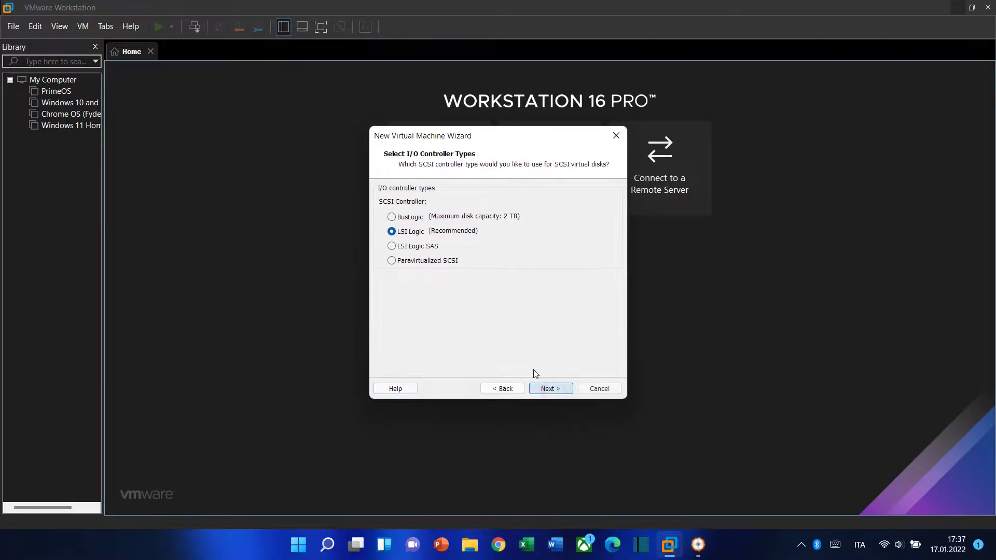
click(554, 389)
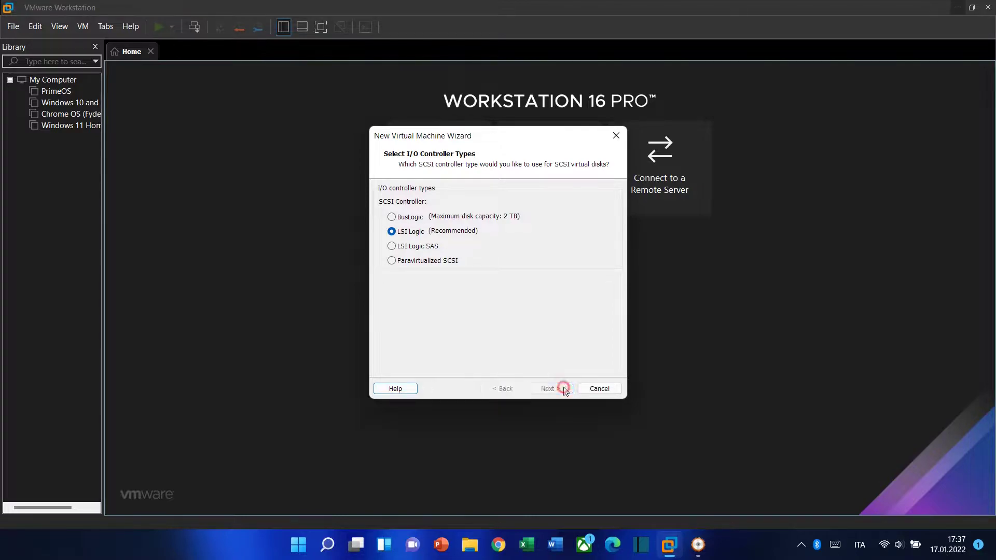
Choose NVMe as the virtual disk type
click(386, 242)
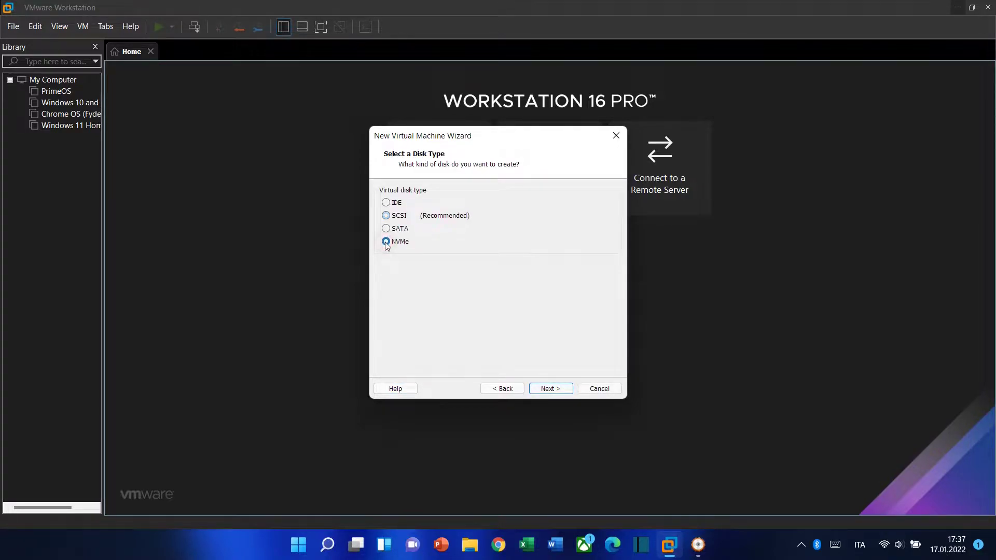
click(386, 215)
click(386, 242)
click(542, 390)
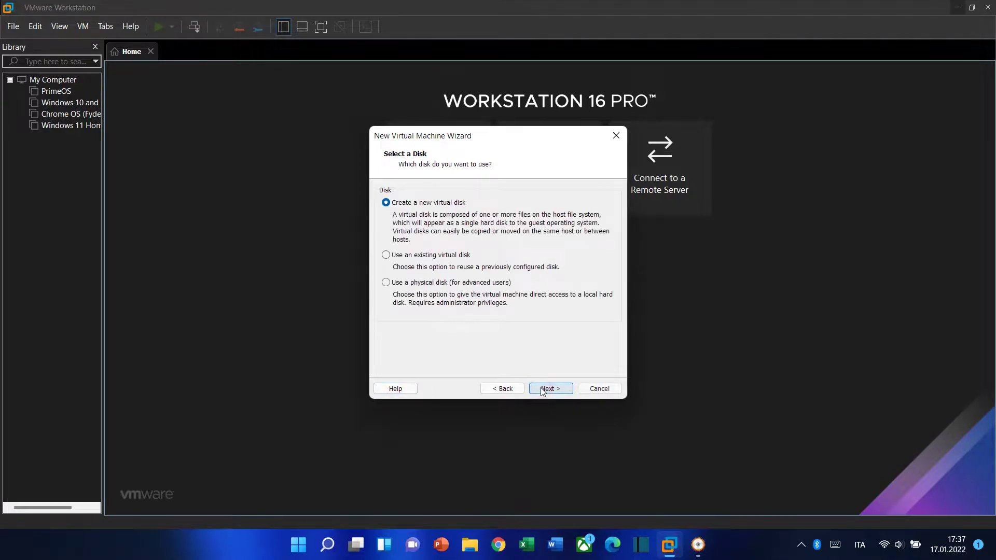
Create a new 16 GB virtual disk split into multiple files, keeping the default disk file
click(542, 390)
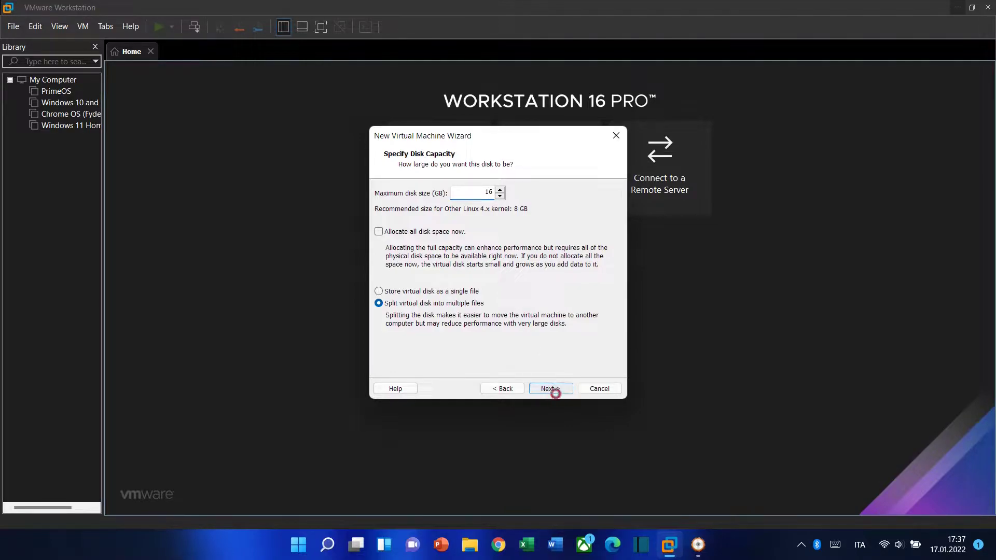
click(550, 391)
click(550, 390)
Customize the hardware so the processors virtualize Intel VT-x/EPT or AMD-V/RVI
click(436, 316)
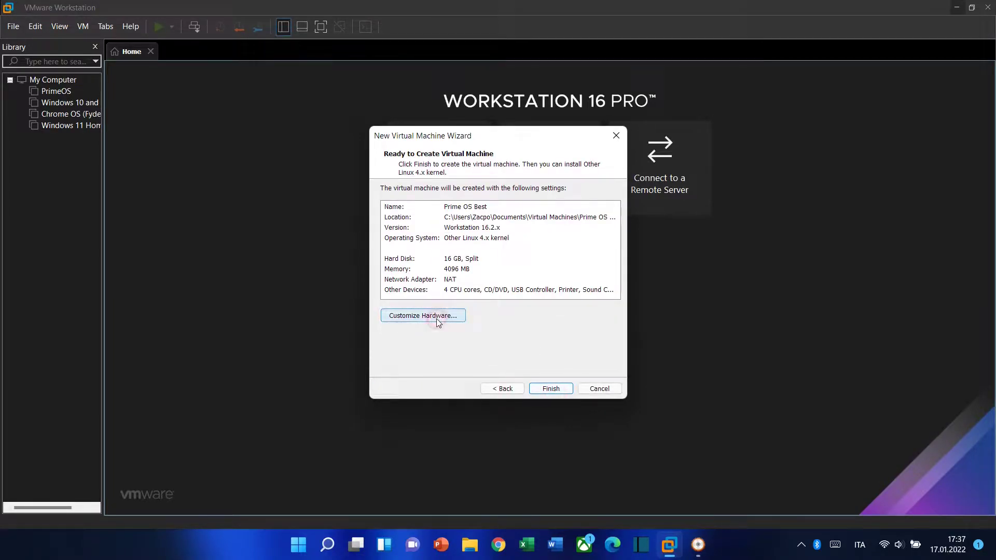
click(332, 97)
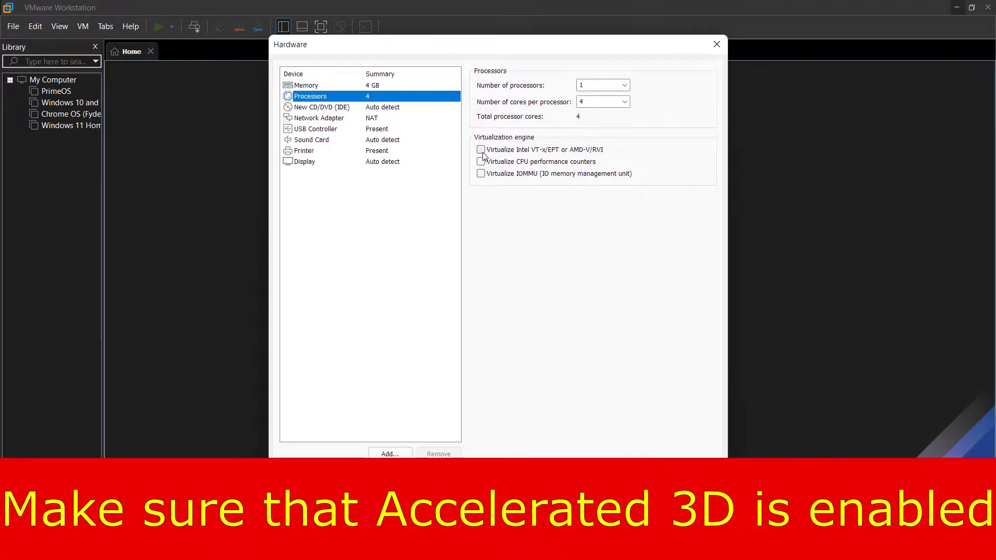
click(481, 150)
Enable accelerated 3D graphics with 2 GB of graphics memory for the display, and finish creating the virtual machine
click(452, 162)
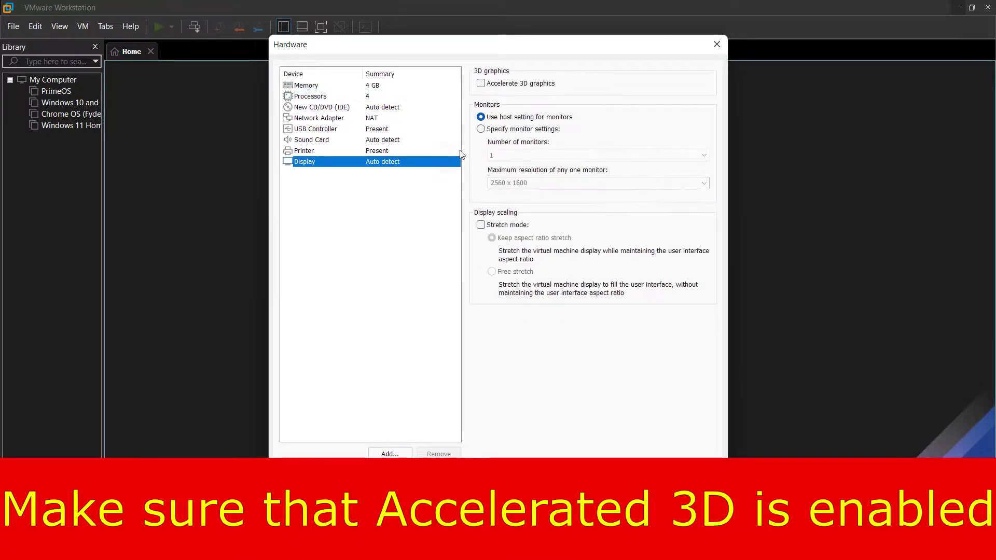
click(480, 84)
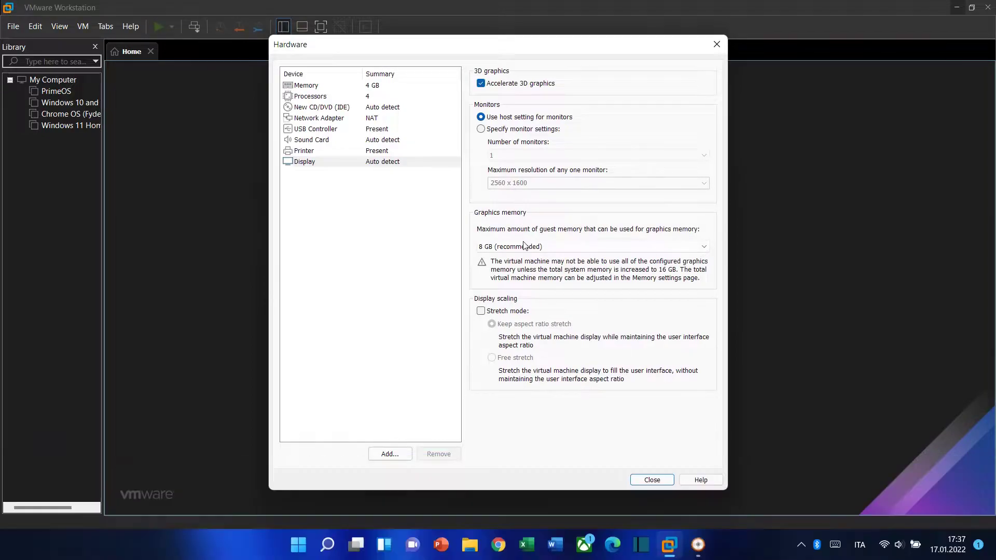
click(526, 246)
click(496, 316)
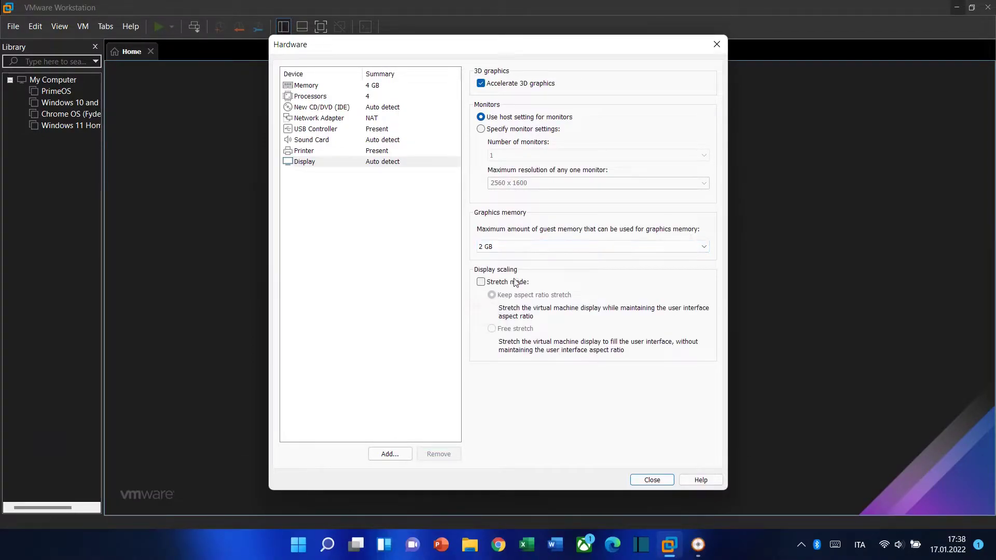
click(650, 478)
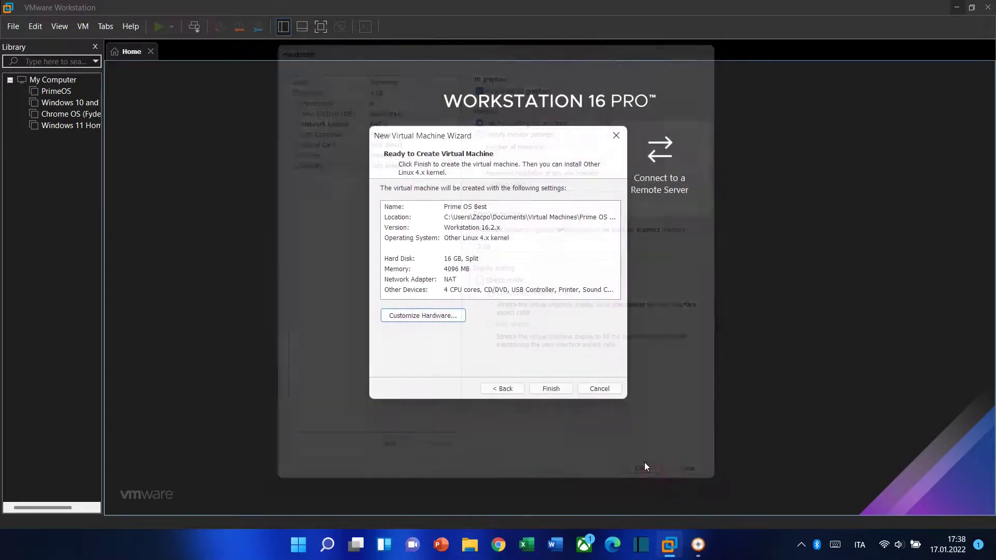
click(547, 388)
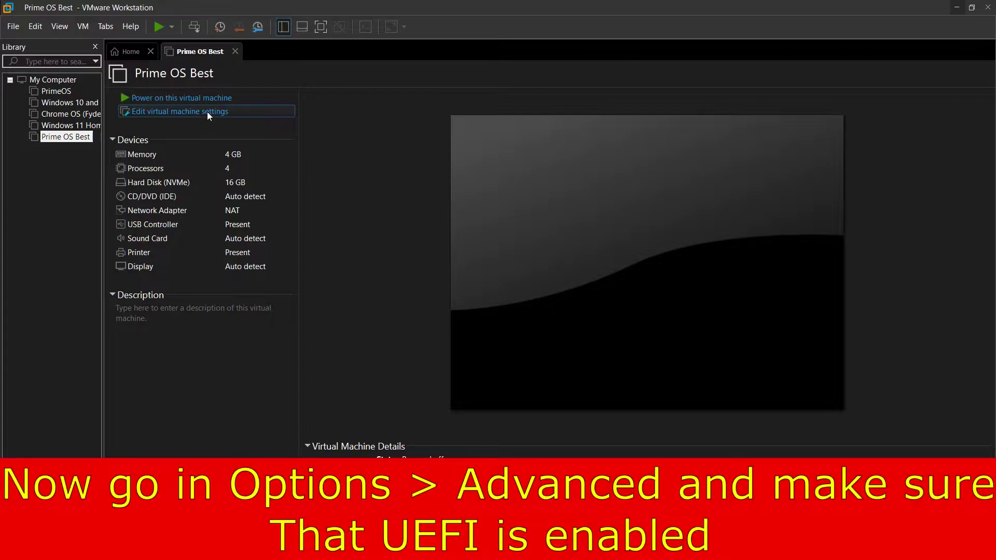
Change the Prime OS Best machine's firmware type to UEFI in its advanced options and save the settings
click(207, 111)
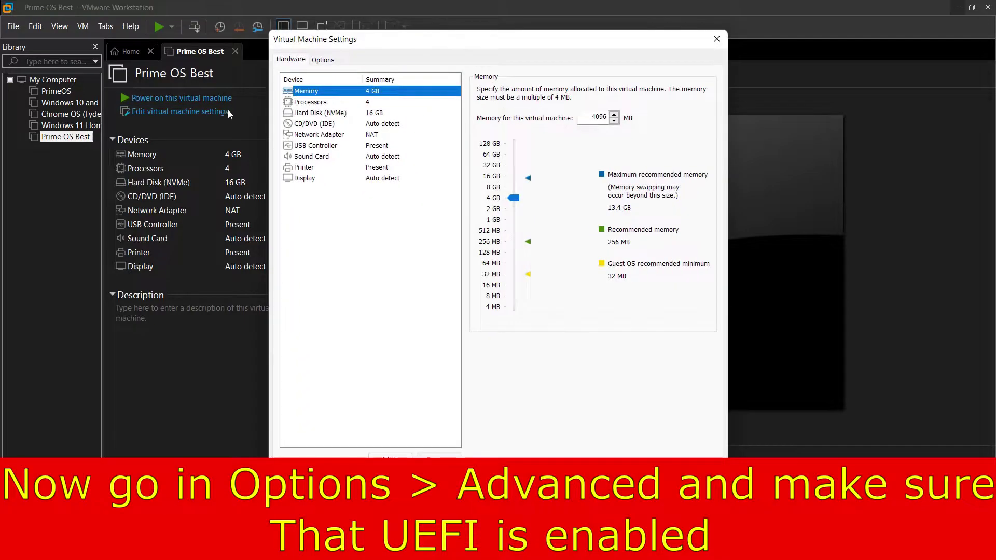
click(322, 60)
click(336, 223)
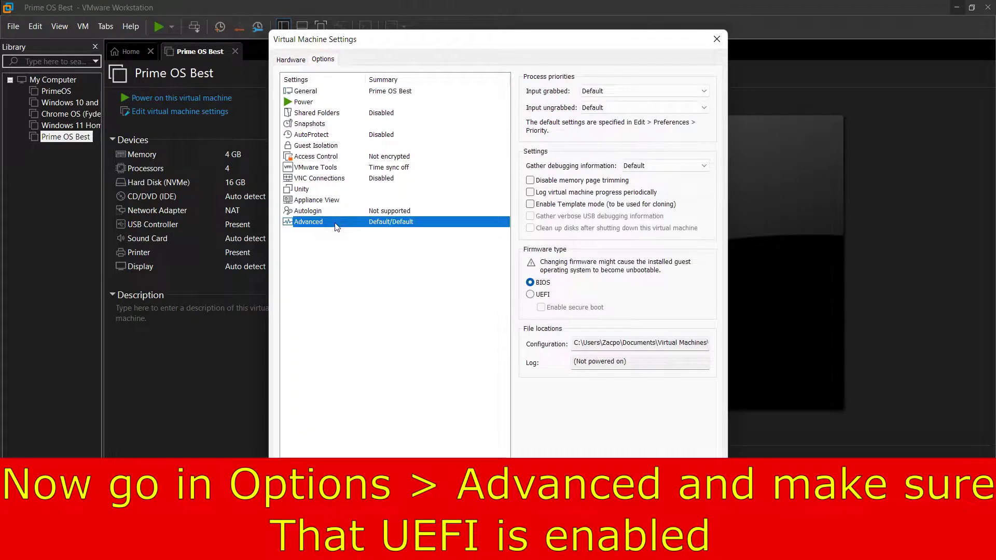
click(528, 295)
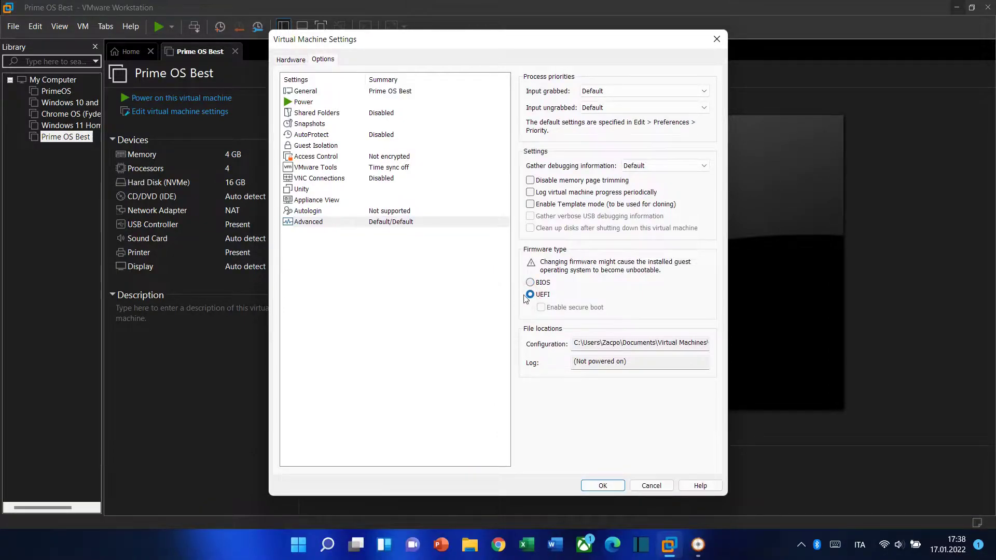
click(601, 485)
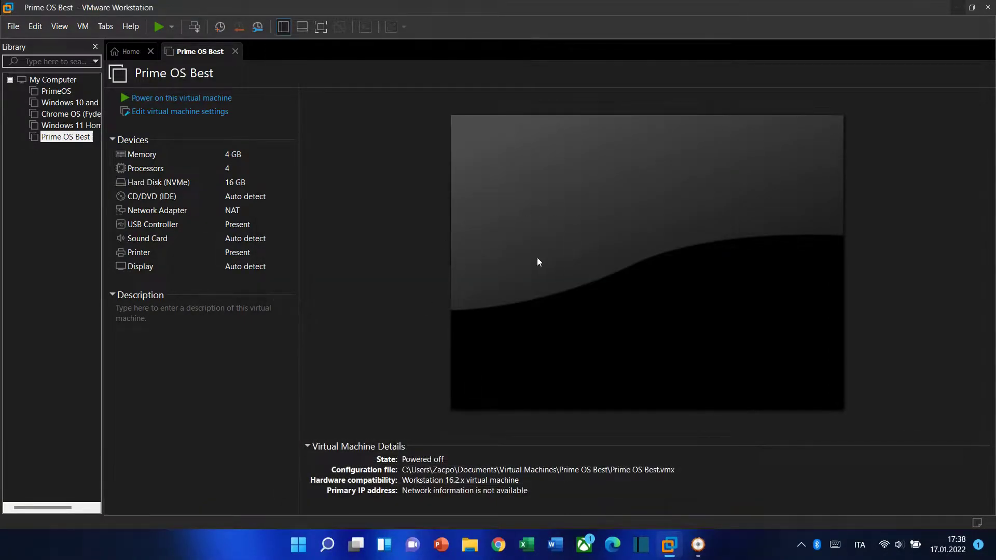
Switch to AnyBurn and open the primeOS-classic_0.6.1-20211206 ISO from the Downloads folder for editing
click(956, 7)
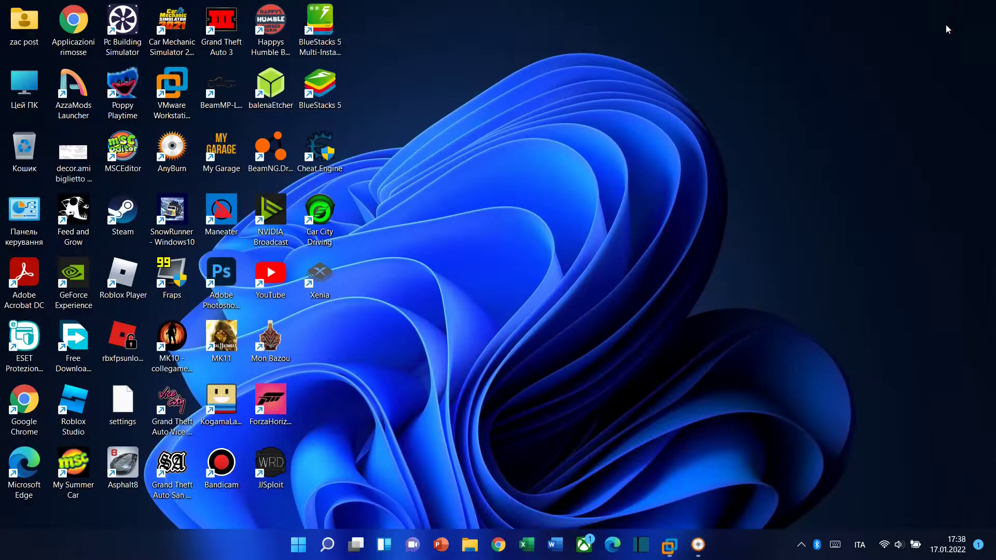
click(698, 544)
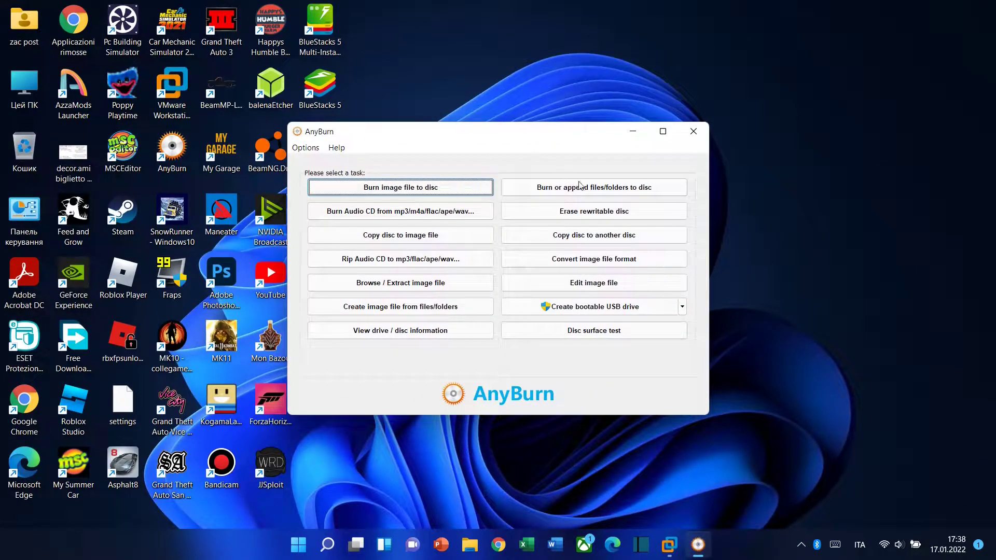
drag(577, 145, 476, 86)
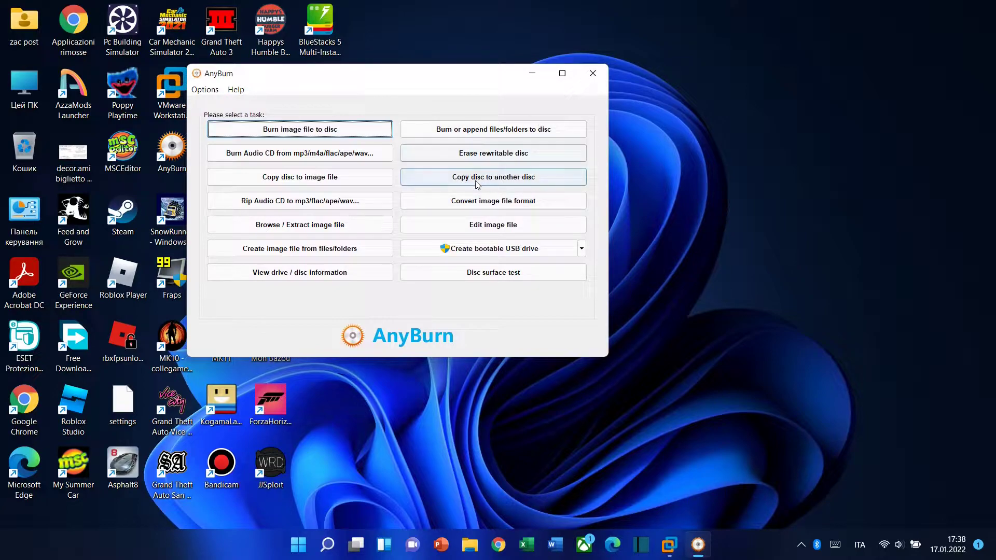
click(505, 226)
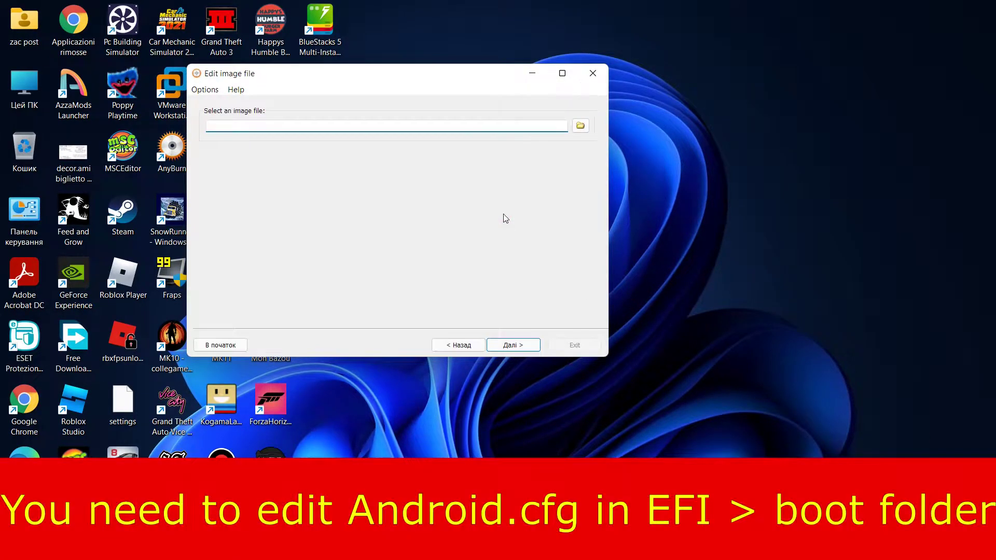
click(580, 127)
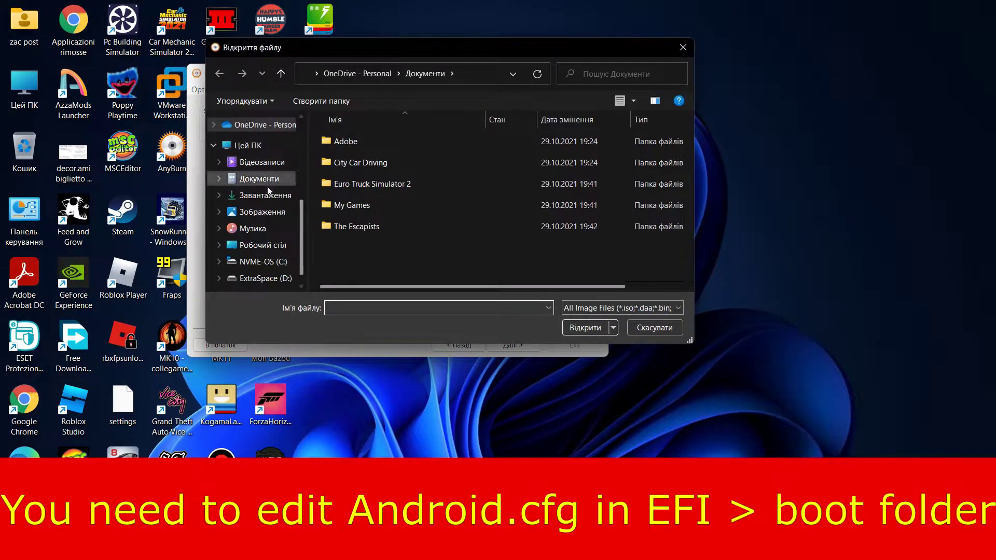
click(259, 195)
click(393, 159)
key(Return)
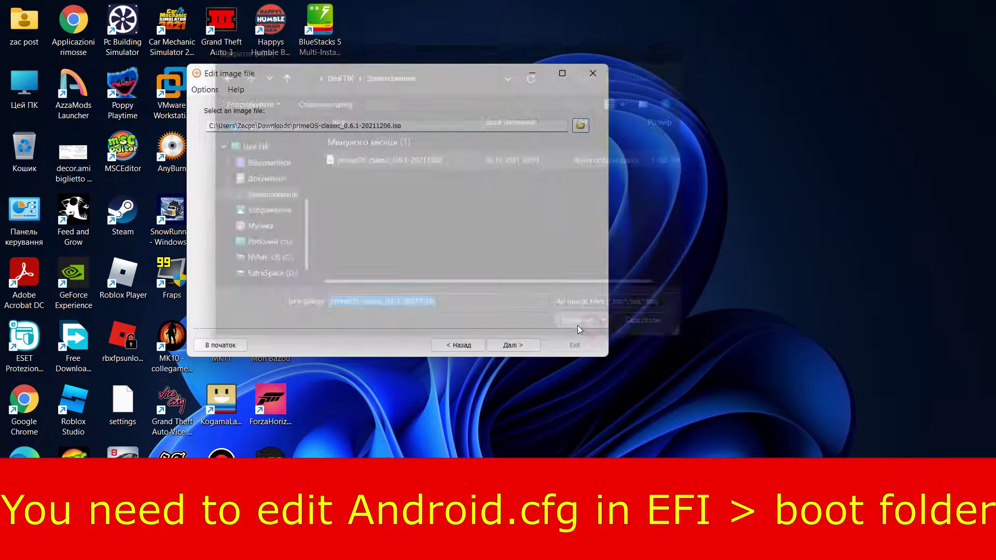
click(511, 345)
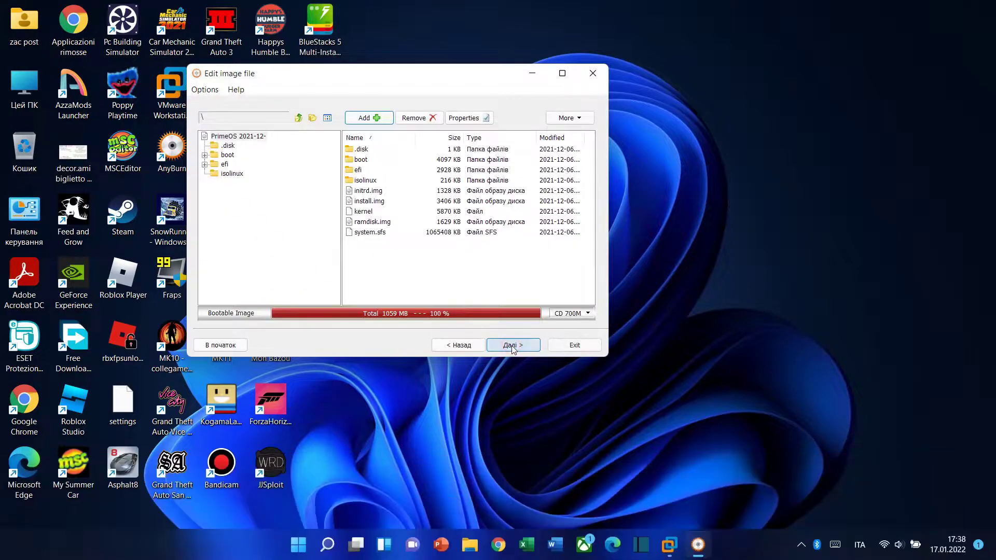
Remove android.cfg from the efi\boot folder of the PrimeOS image
drag(389, 83, 444, 83)
double_click(412, 167)
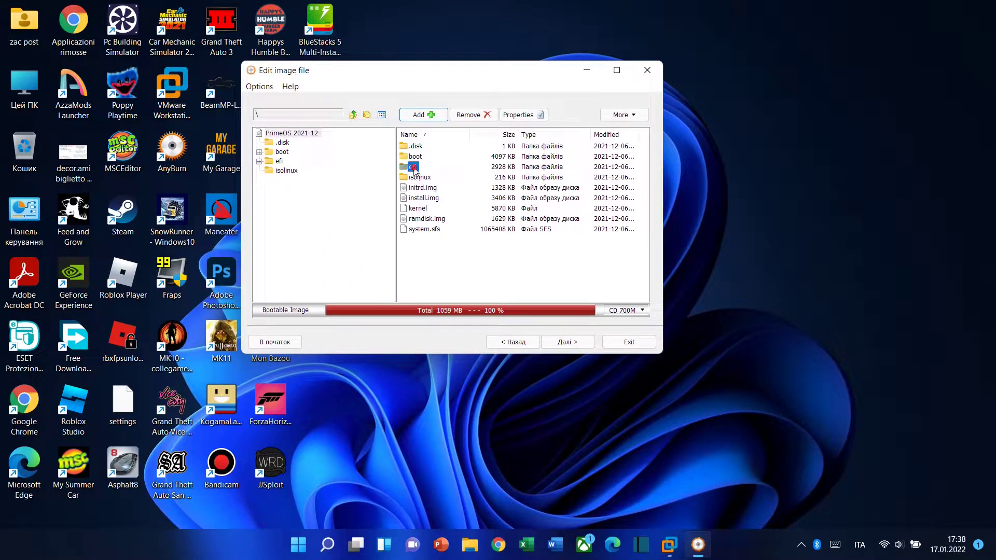
double_click(415, 147)
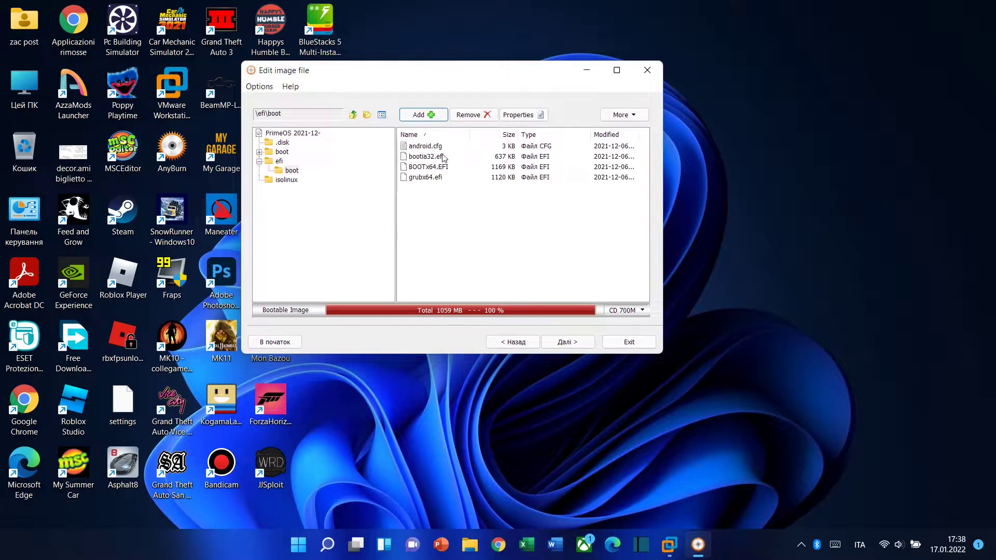
click(427, 147)
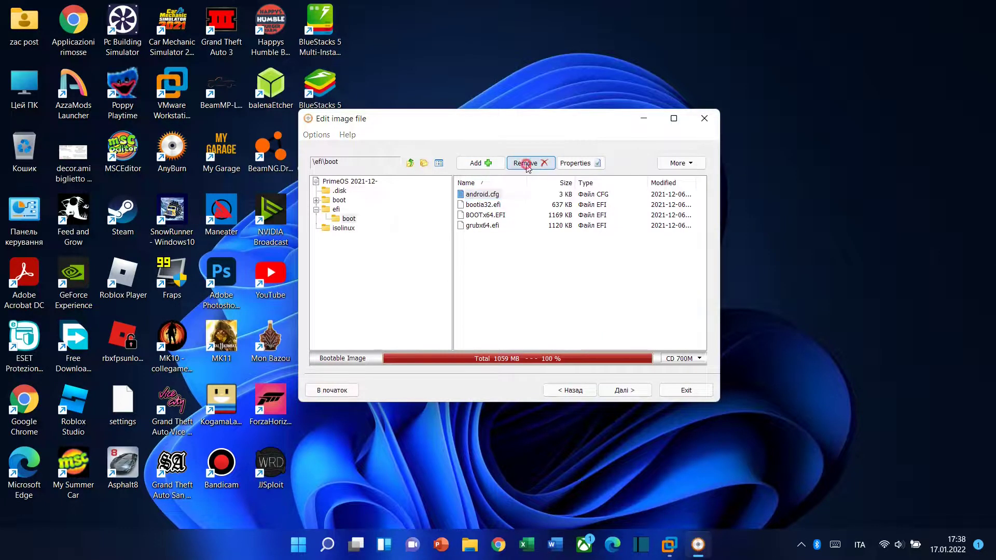
click(525, 162)
click(514, 293)
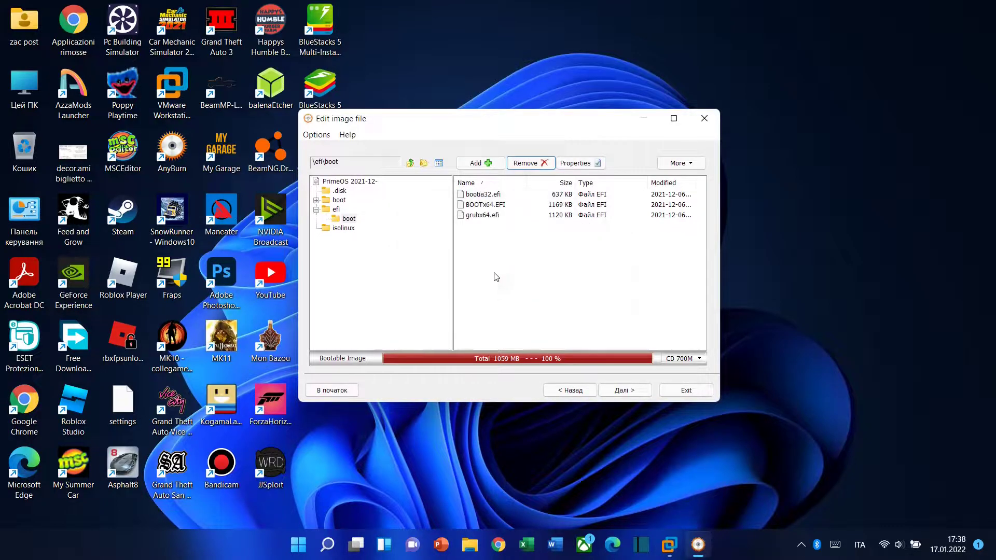
Mount the primeOS-classic_0.6.1-20211206 disc image from the Downloads folder in File Explorer
double_click(34, 156)
click(57, 147)
click(61, 131)
click(197, 135)
right_click(198, 136)
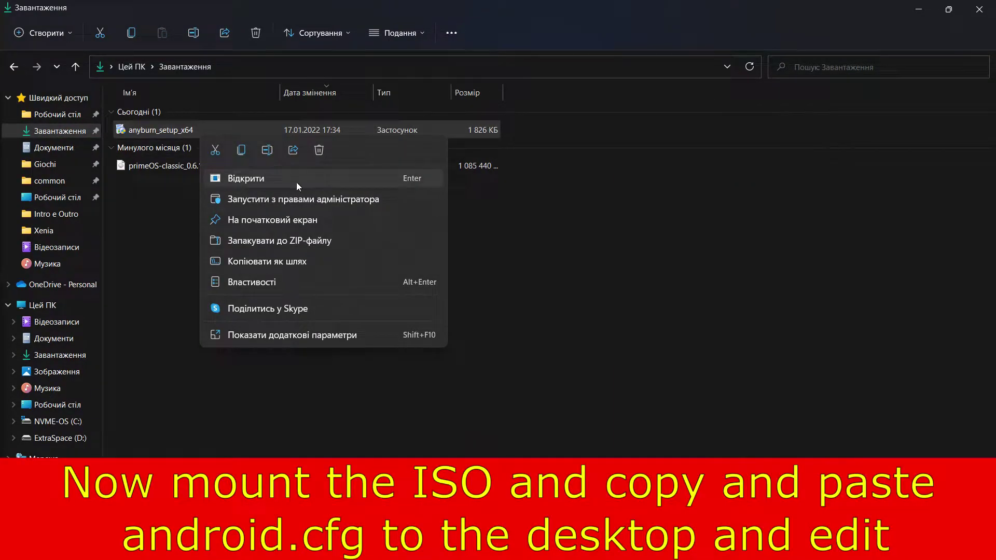
click(596, 229)
click(384, 167)
right_click(385, 166)
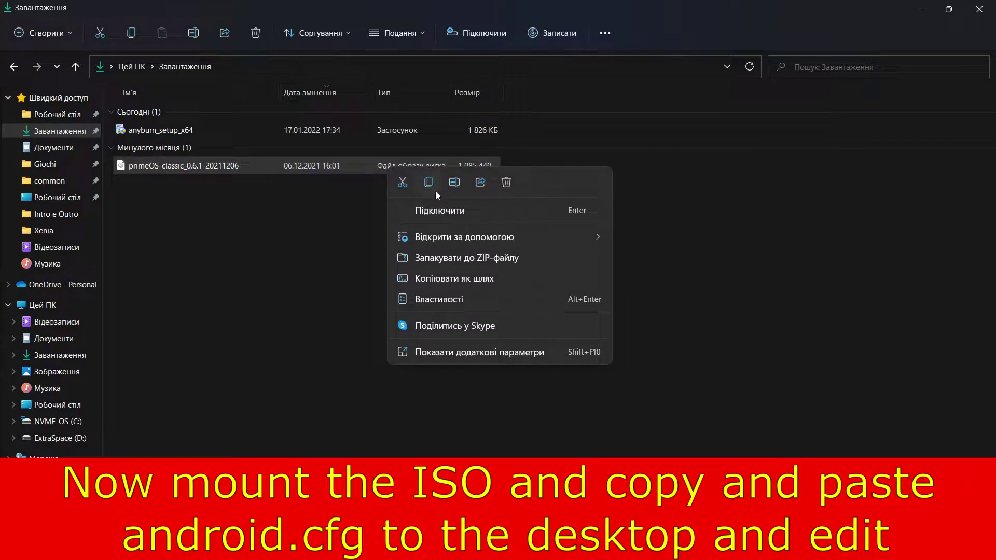
click(692, 145)
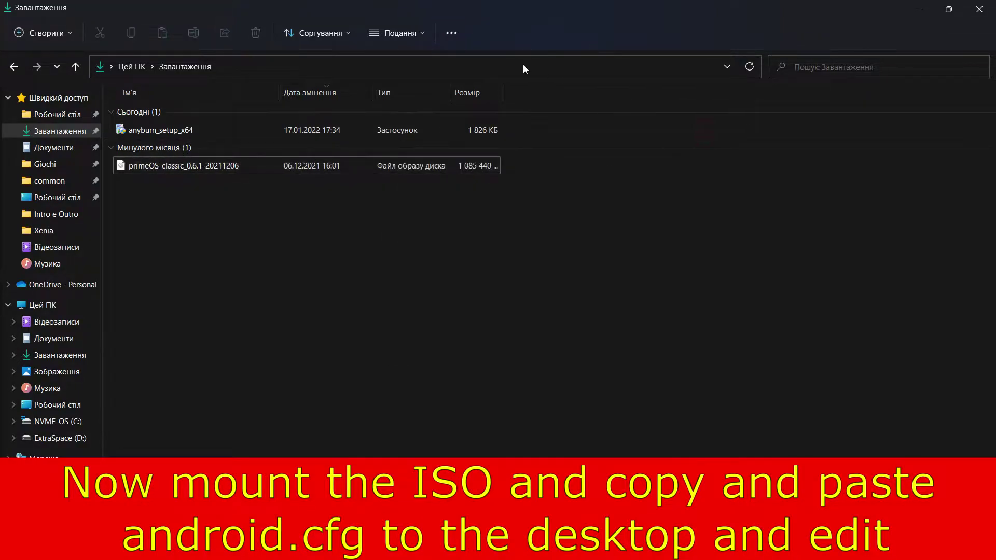
click(442, 157)
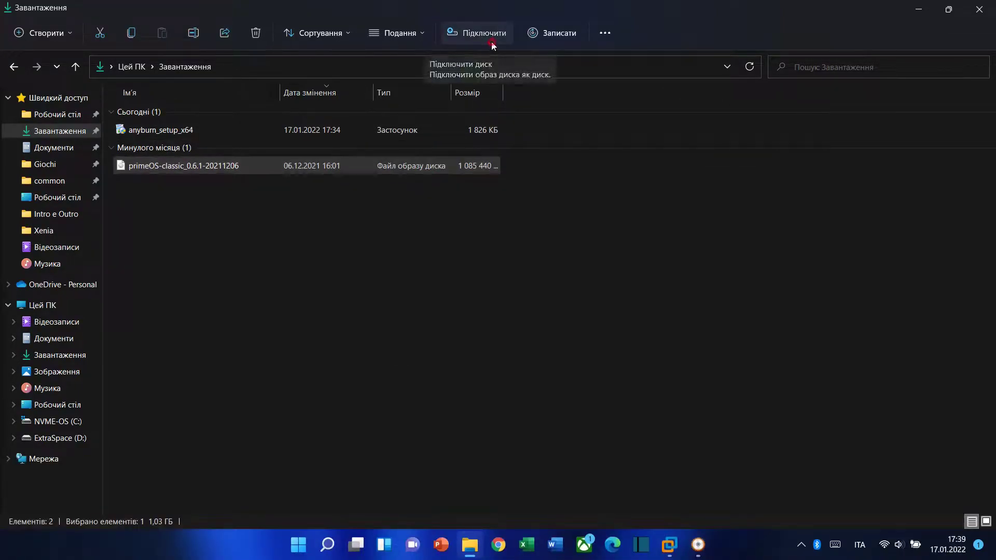
click(491, 41)
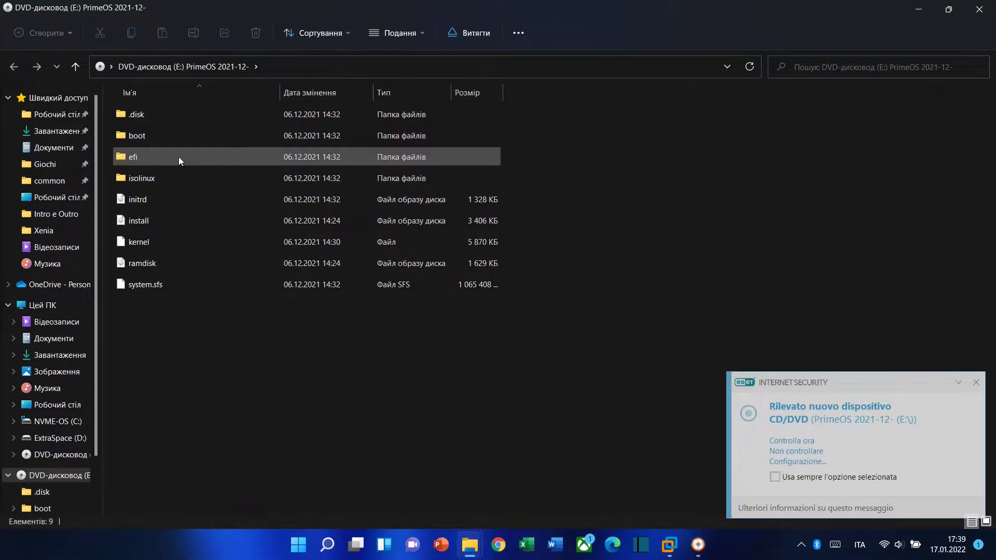
Copy the android configuration file from the mounted disc's efi\boot folder to the desktop
double_click(294, 157)
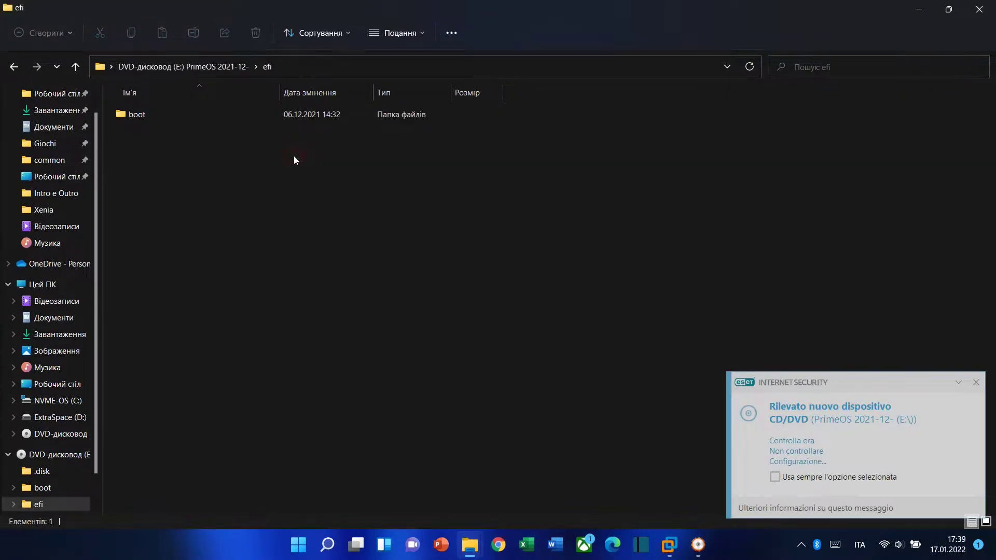
double_click(294, 112)
right_click(294, 110)
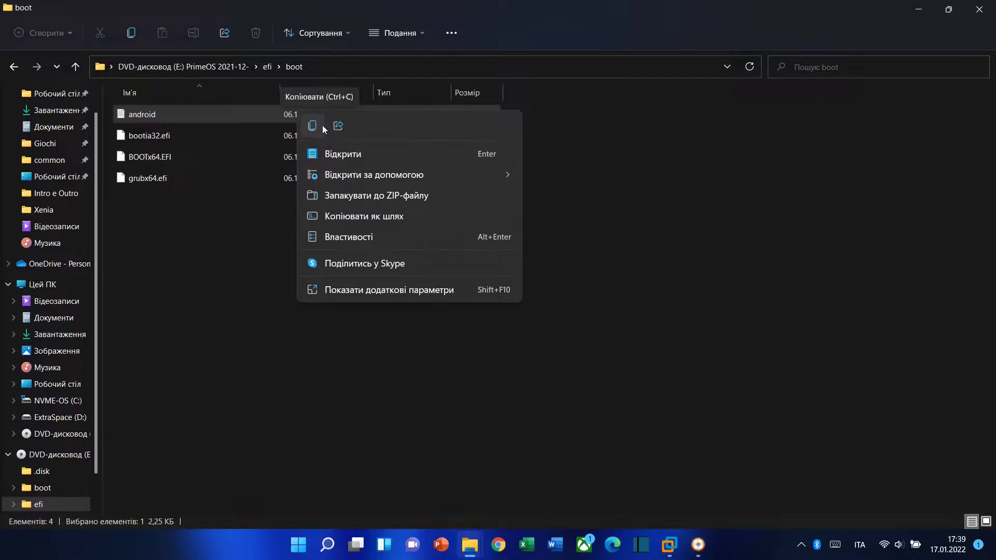
click(342, 289)
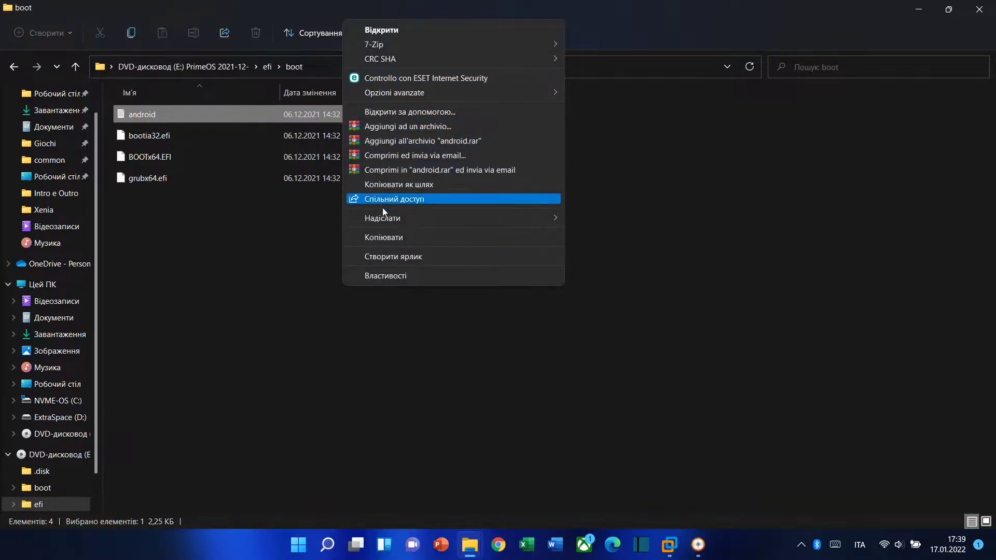
click(384, 237)
key(alt+Up)
key(alt+Up)
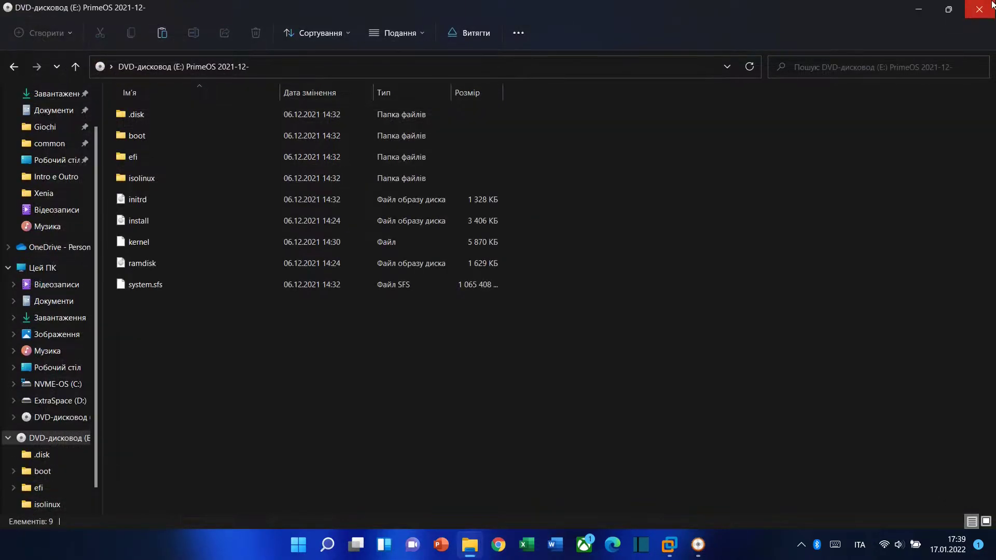
click(991, 3)
right_click(829, 95)
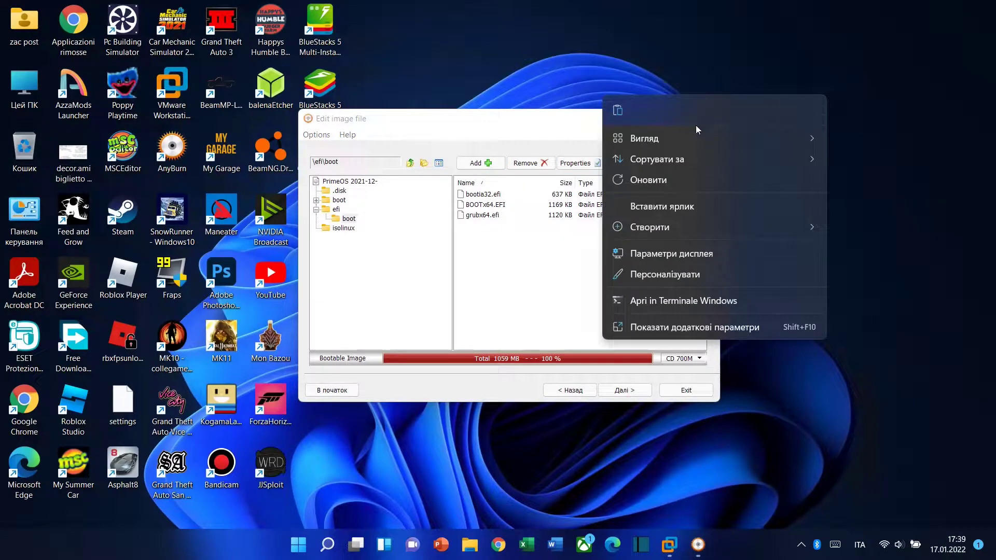
mouse_move(702, 223)
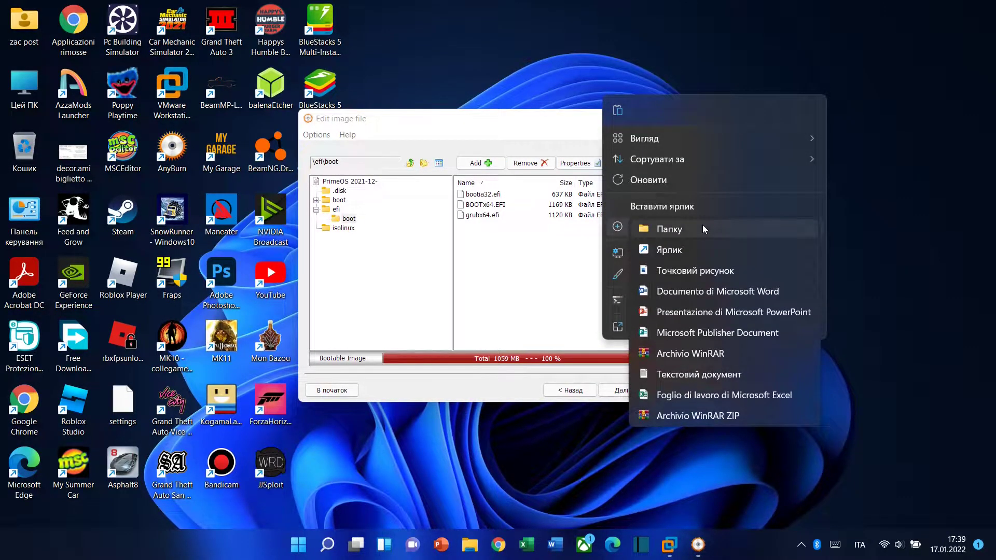
click(619, 110)
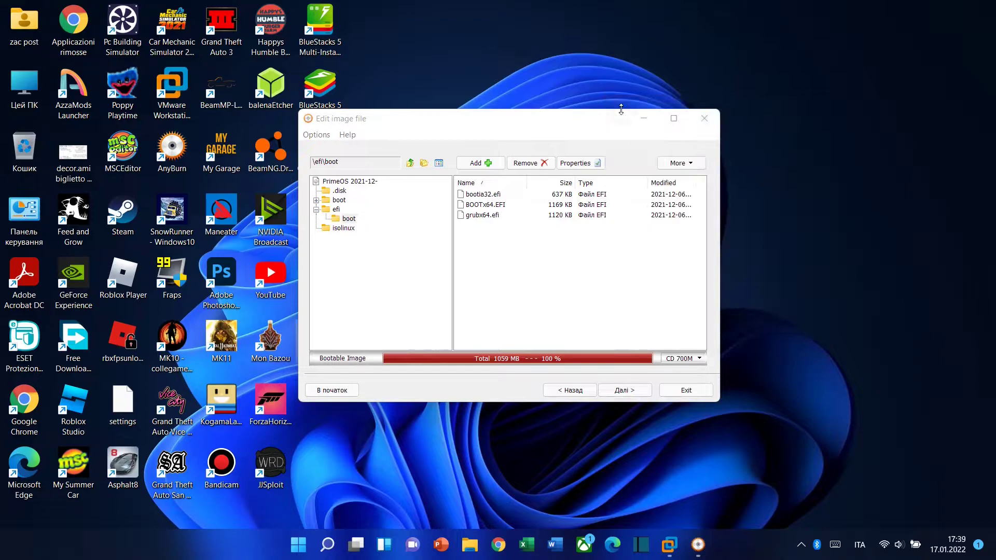
Open the desktop android file in Notepad, insert video=1920x1080 after vmalloc=192M in the kernel line, and save and close it
drag(596, 121, 747, 157)
double_click(319, 340)
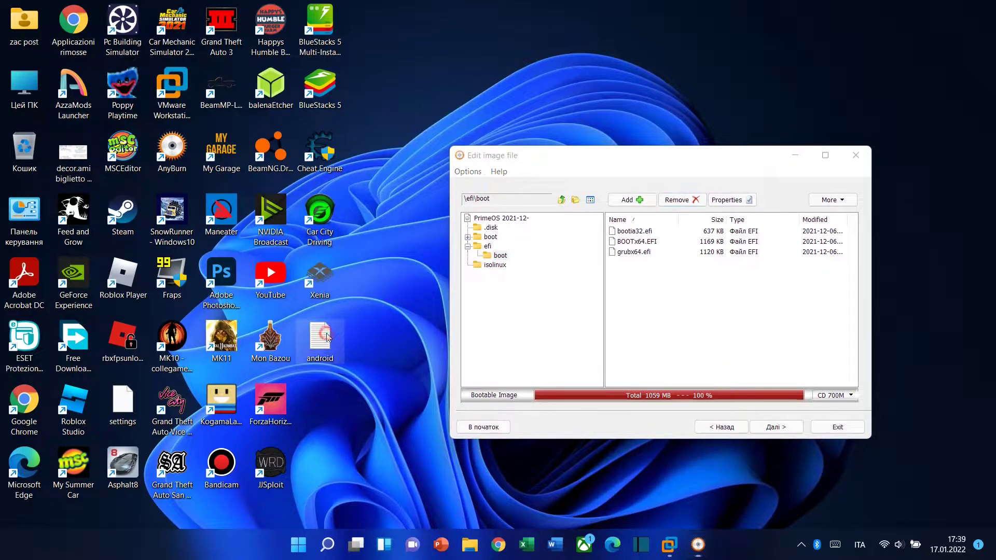
click(789, 295)
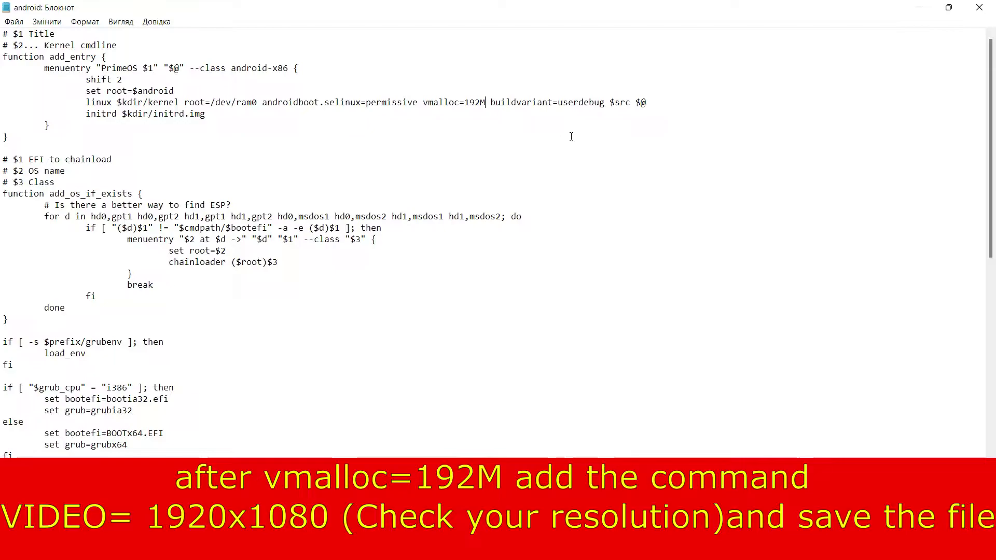
text(video)
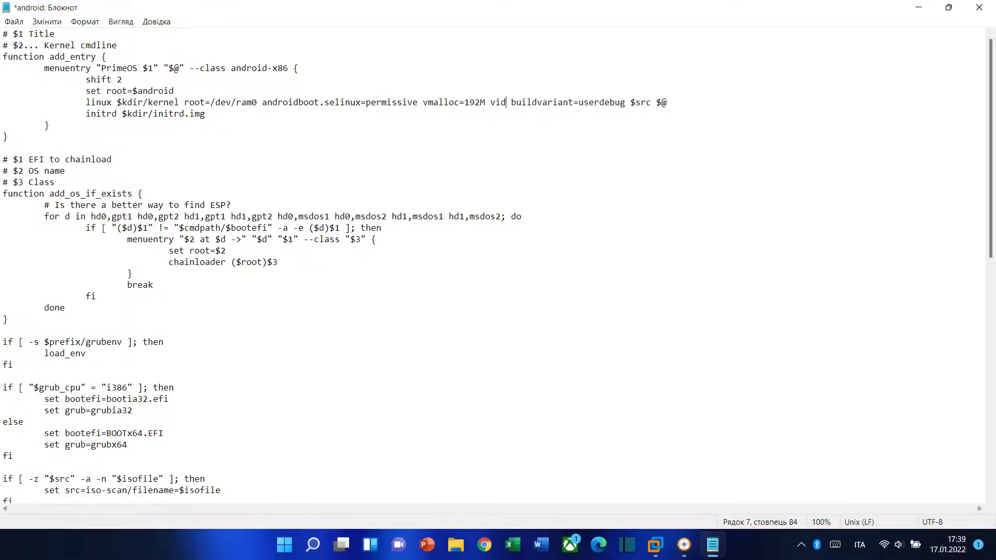
text(=)
text(1920x)
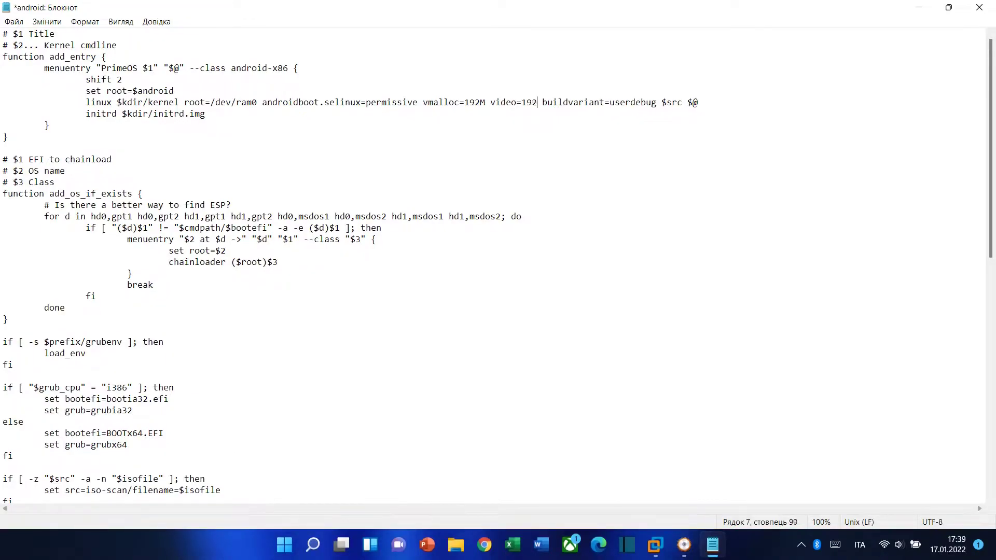
text(1080)
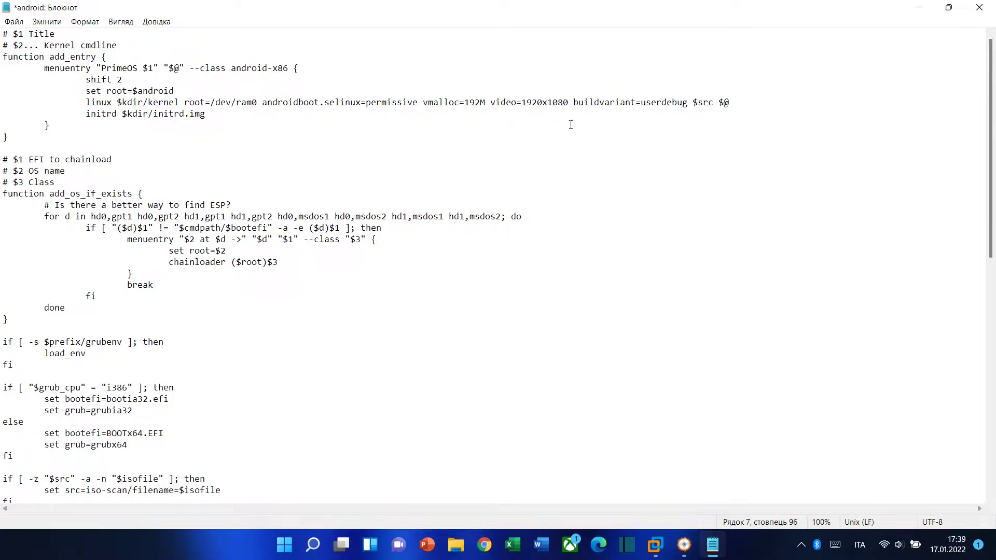
click(14, 21)
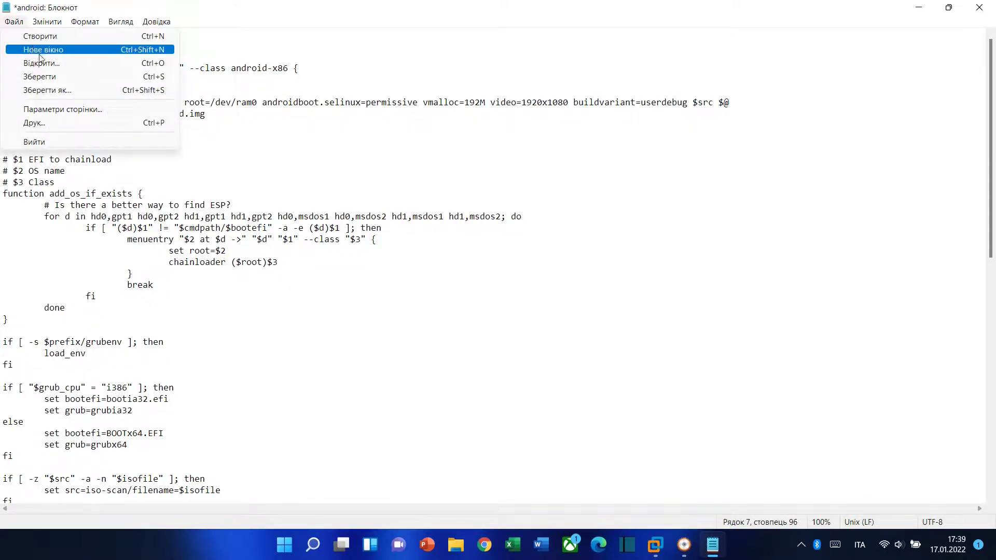
click(57, 73)
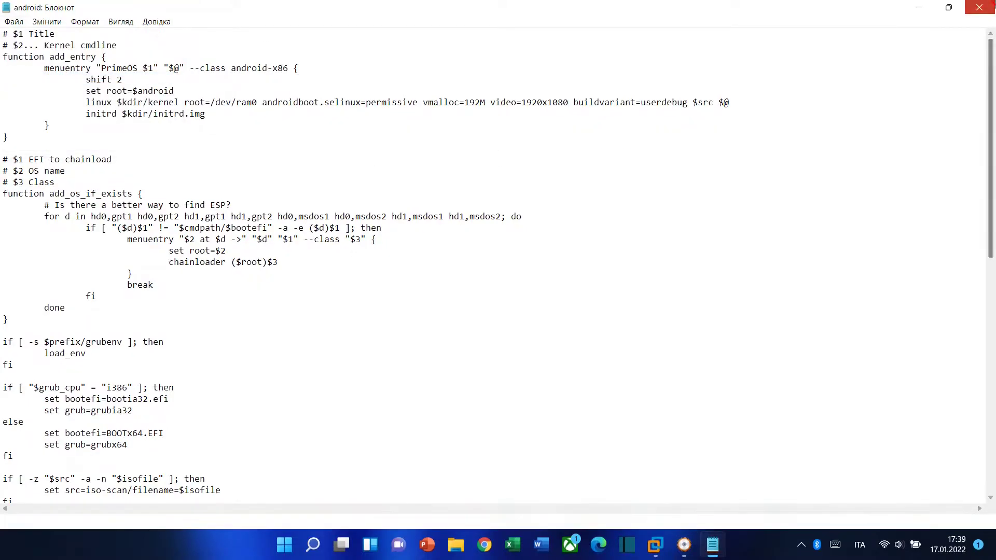
click(979, 8)
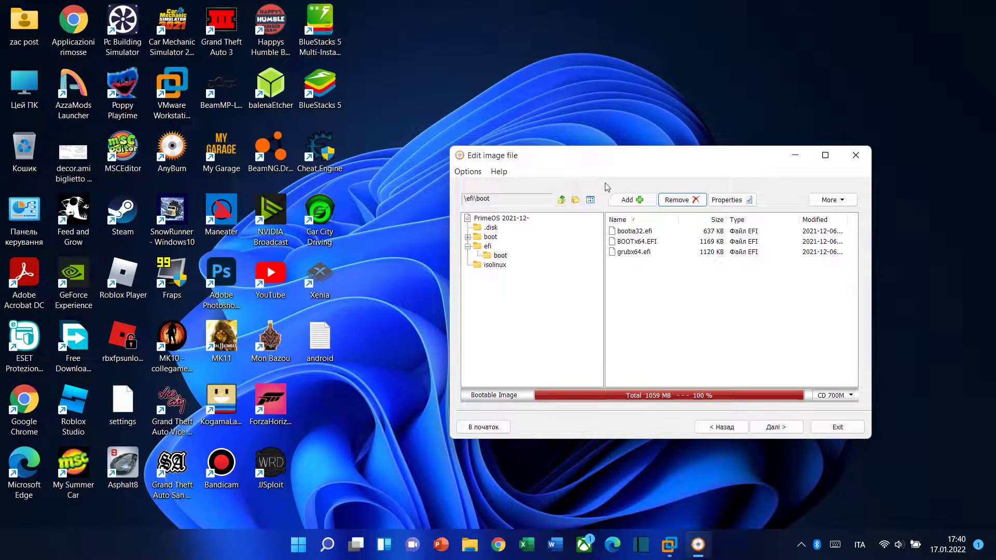
Add the edited android file to the image's efi\boot folder in AnyBurn and set the disc size to DVD 4.7G
drag(324, 337, 586, 274)
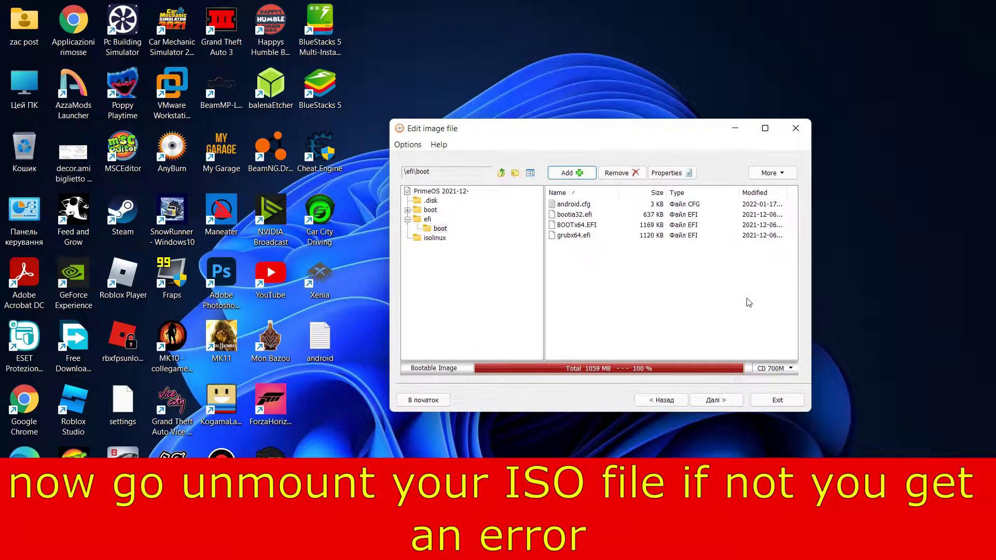
click(774, 368)
click(783, 394)
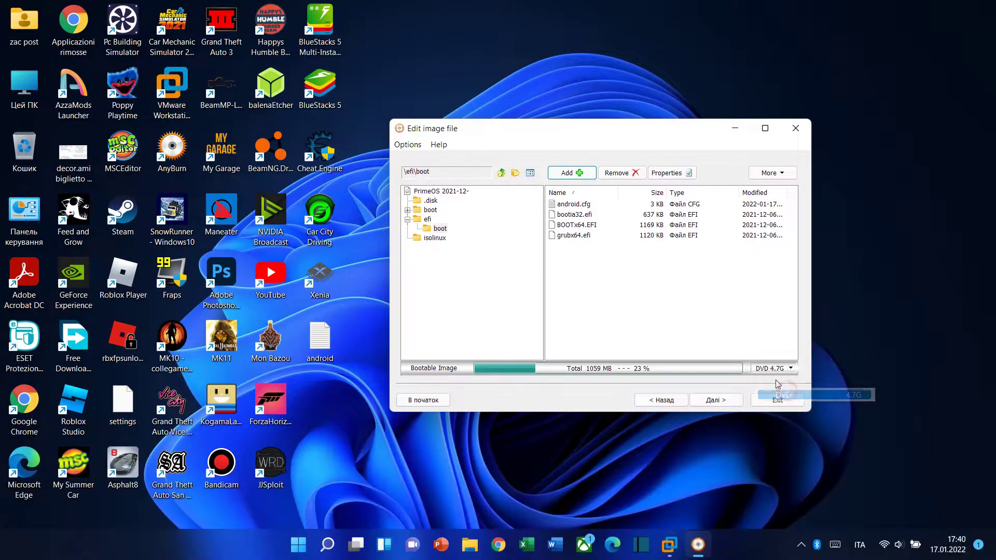
Try to write the edited contents back to the primeOS-classic_0.6.1-20211206.iso file
click(718, 400)
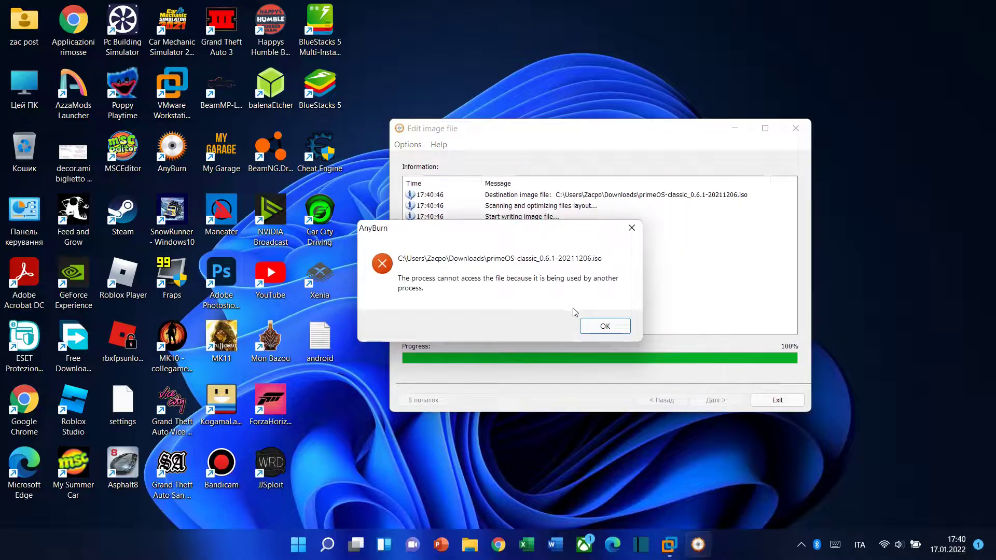
click(588, 330)
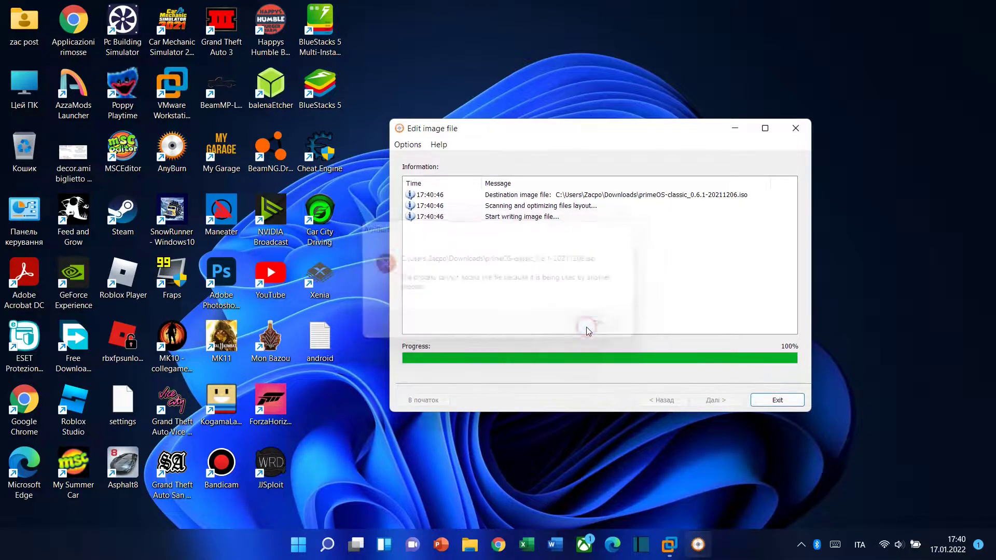
Eject the mounted PrimeOS disc from the virtual DVD drive (E:) in File Explorer
double_click(33, 140)
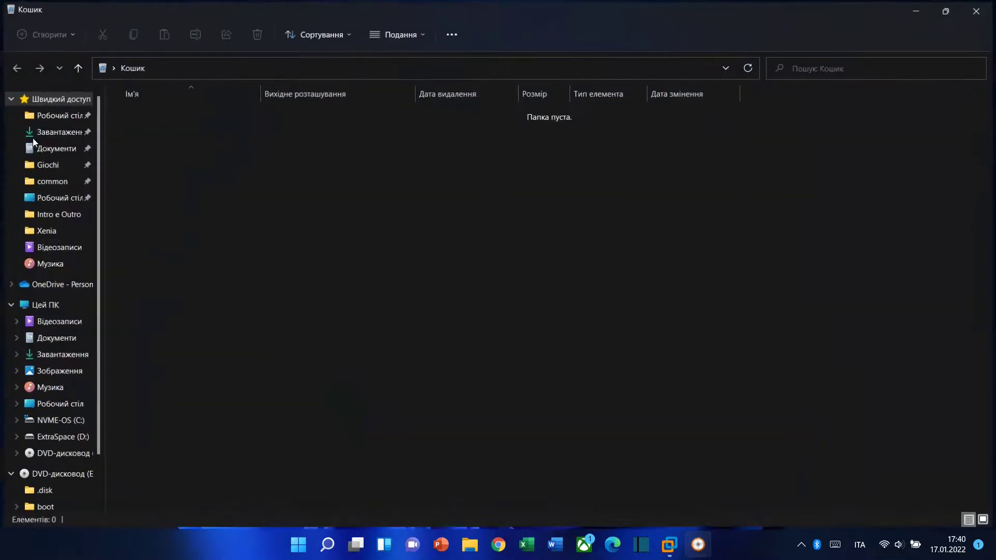
scroll(47, 415, down, 1)
click(49, 441)
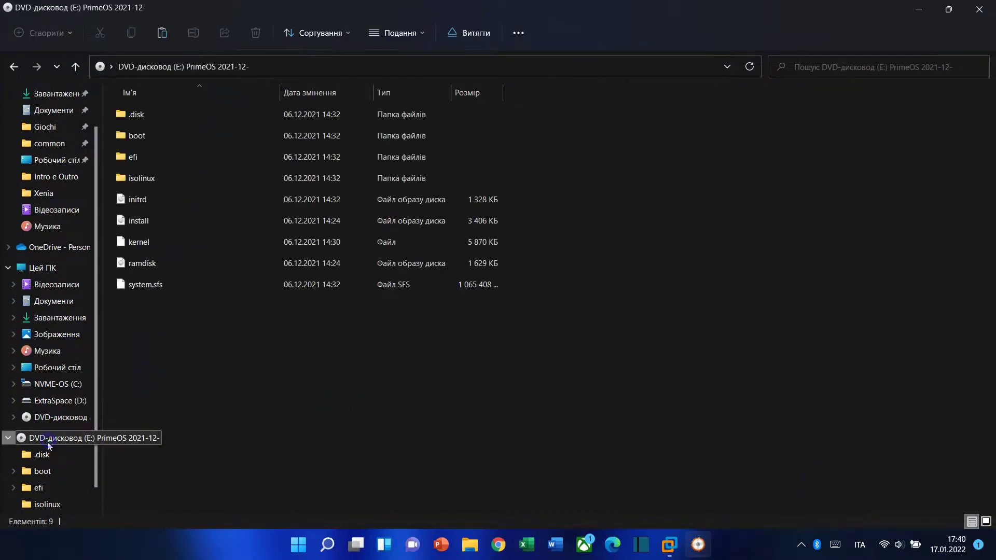
right_click(49, 442)
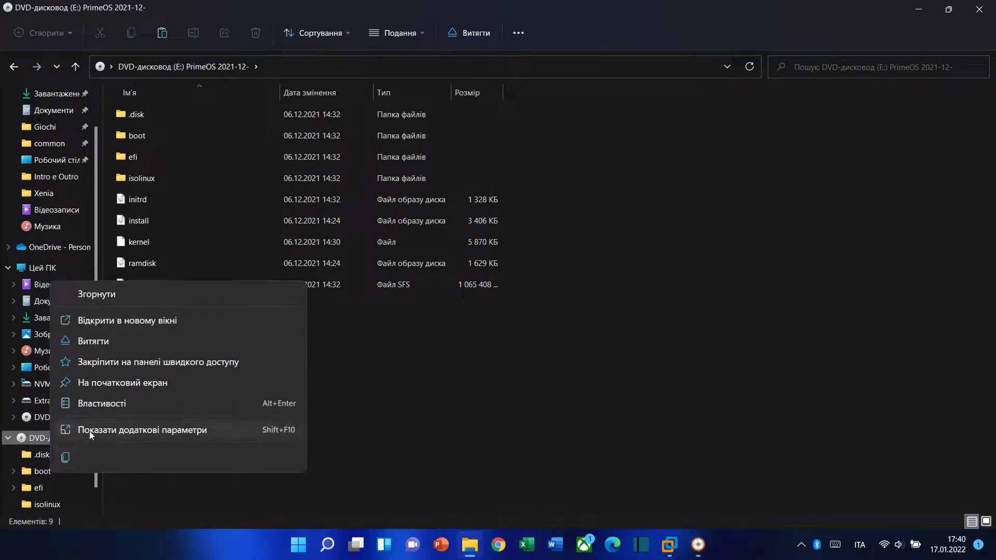
click(115, 342)
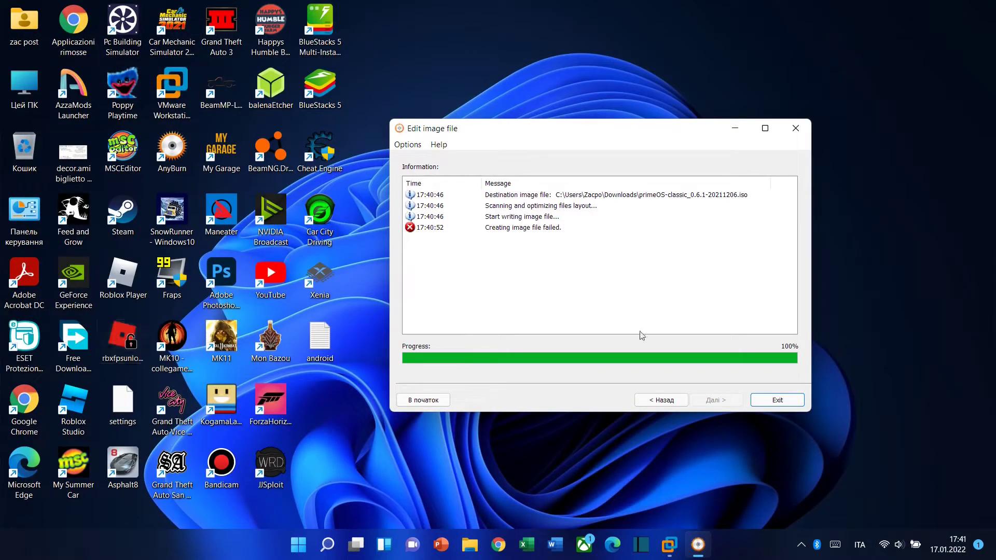
Write the edited image again in AnyBurn, overwriting primeOS-classic_0.6.1-20211206.iso, and exit the program
click(654, 400)
click(718, 402)
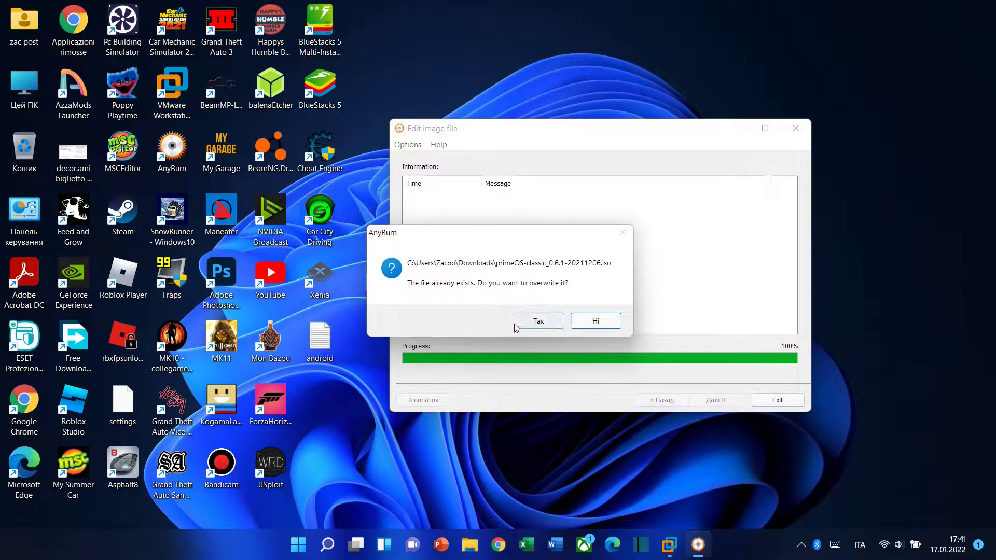
click(542, 325)
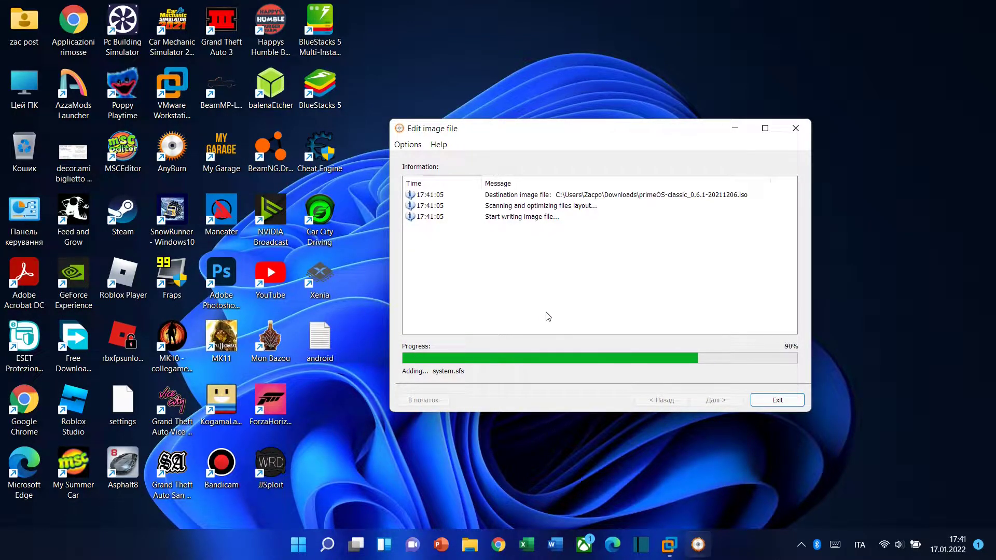
click(776, 400)
Move the android file from the desktop to the Recycle Bin and empty the bin permanently
drag(324, 337, 24, 151)
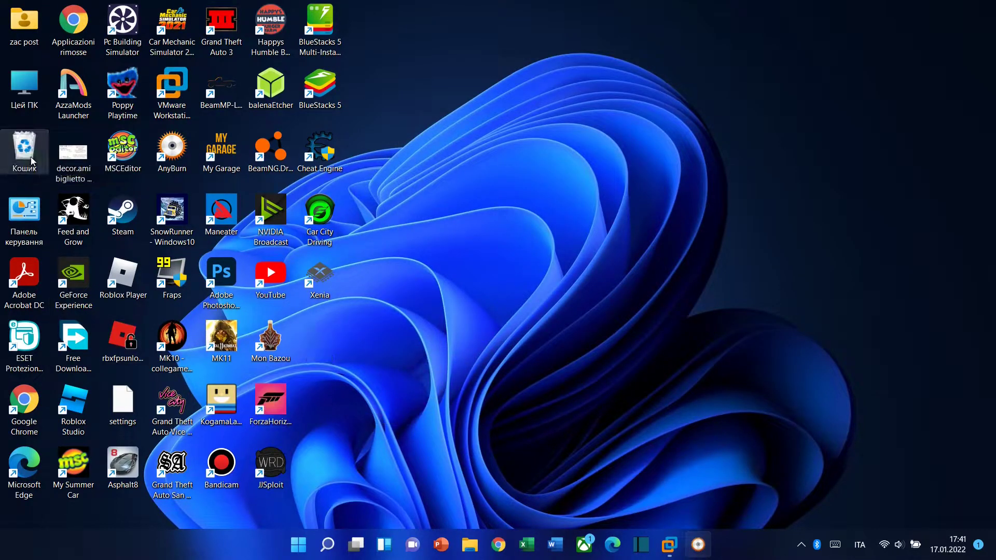
right_click(28, 155)
click(78, 183)
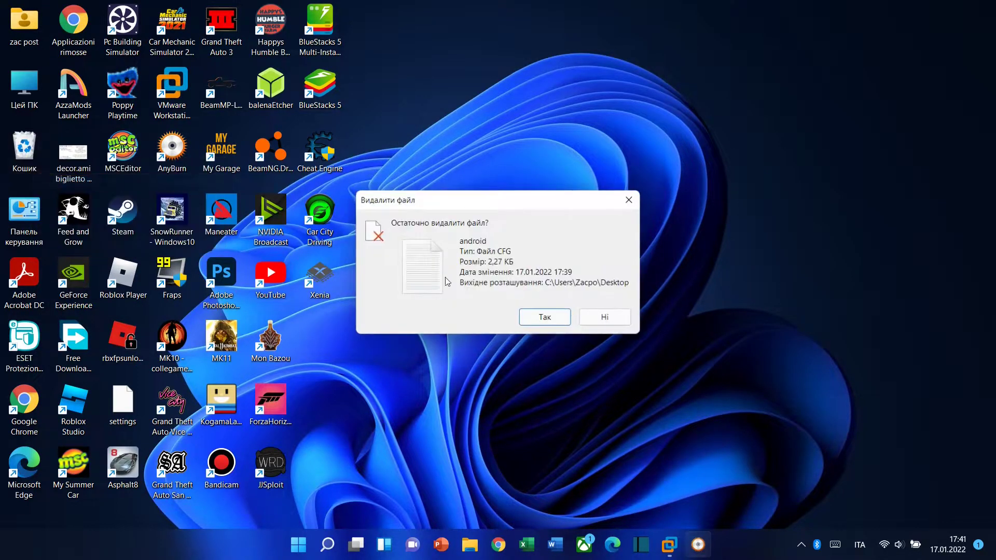
click(542, 316)
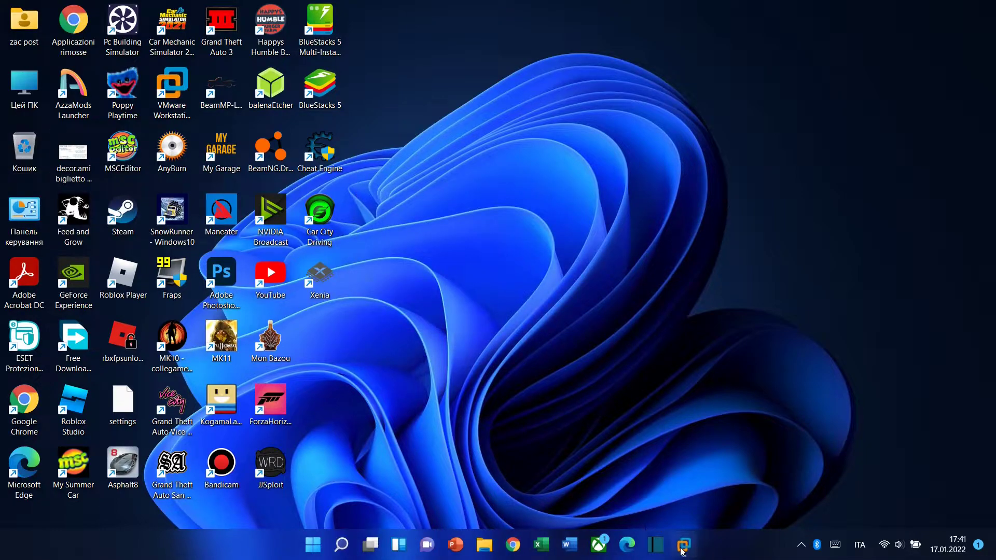
Switch to VMware Workstation and open the settings of the Prime OS Best virtual machine
mouse_move(683, 544)
click(620, 474)
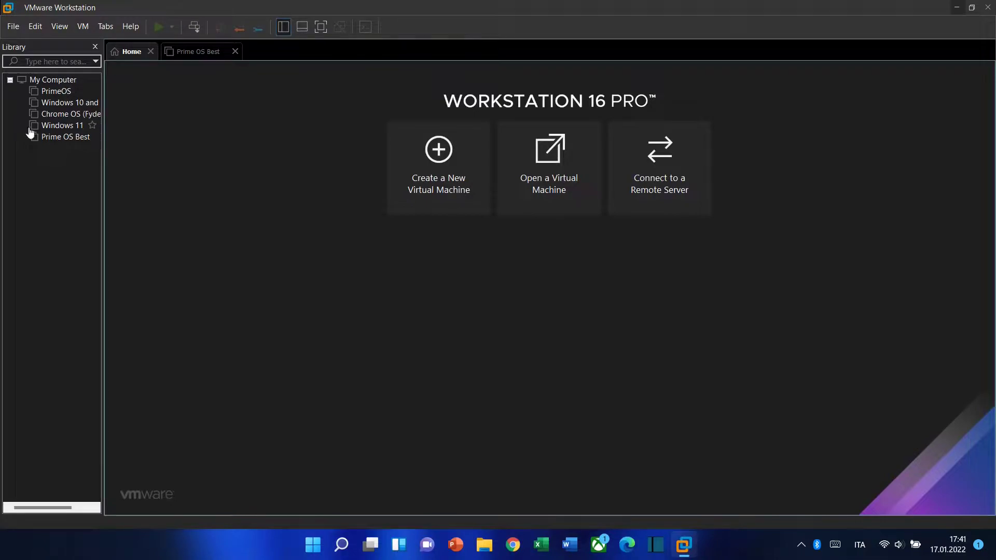
click(55, 139)
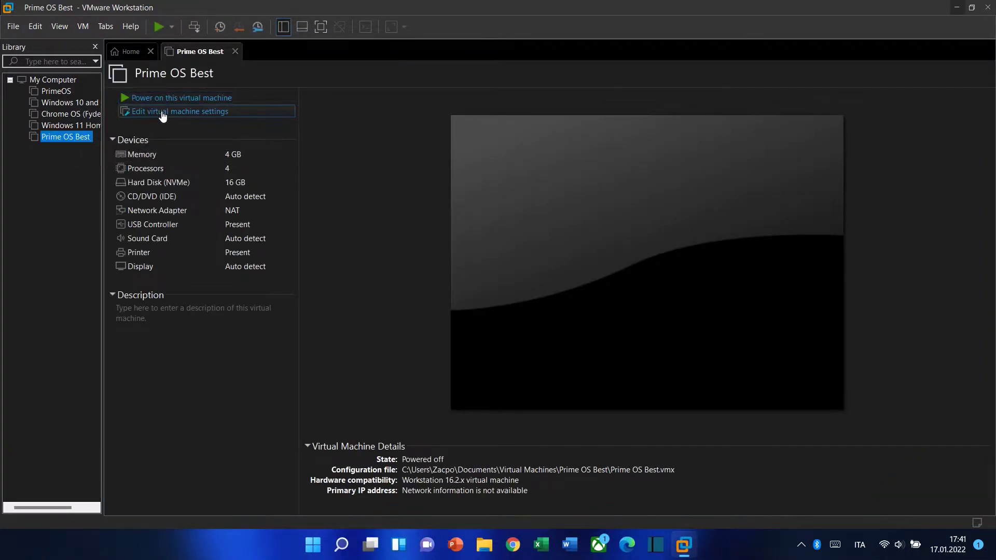
click(205, 113)
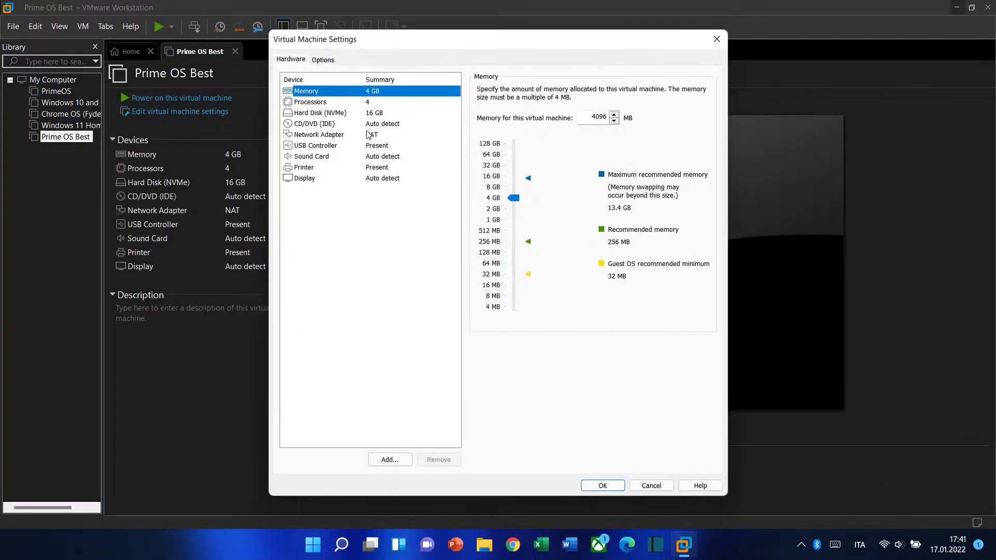
Set the virtual CD/DVD drive to use the primeOS-classic_0.6.1-20211206 ISO image from the Downloads folder and save the settings
click(378, 134)
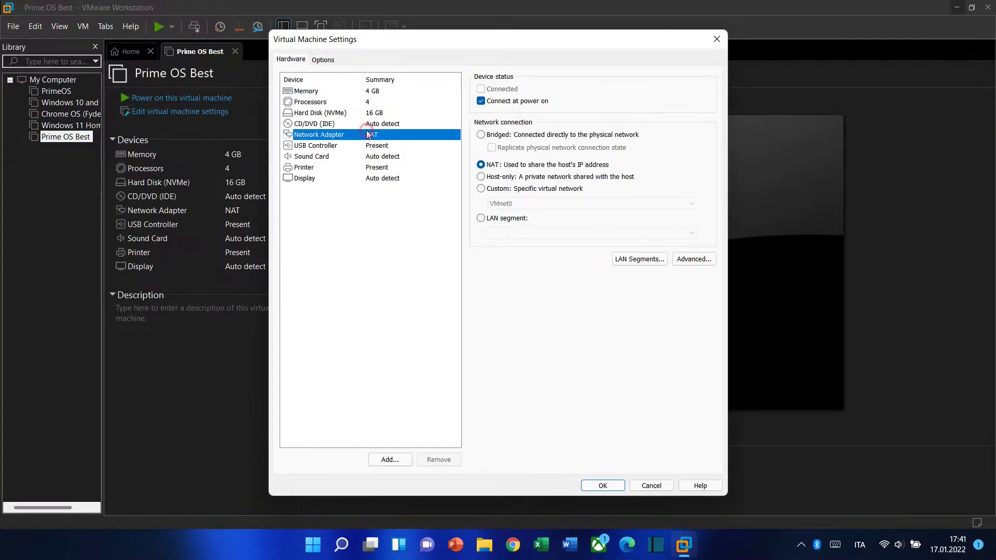
click(379, 124)
click(480, 164)
click(685, 180)
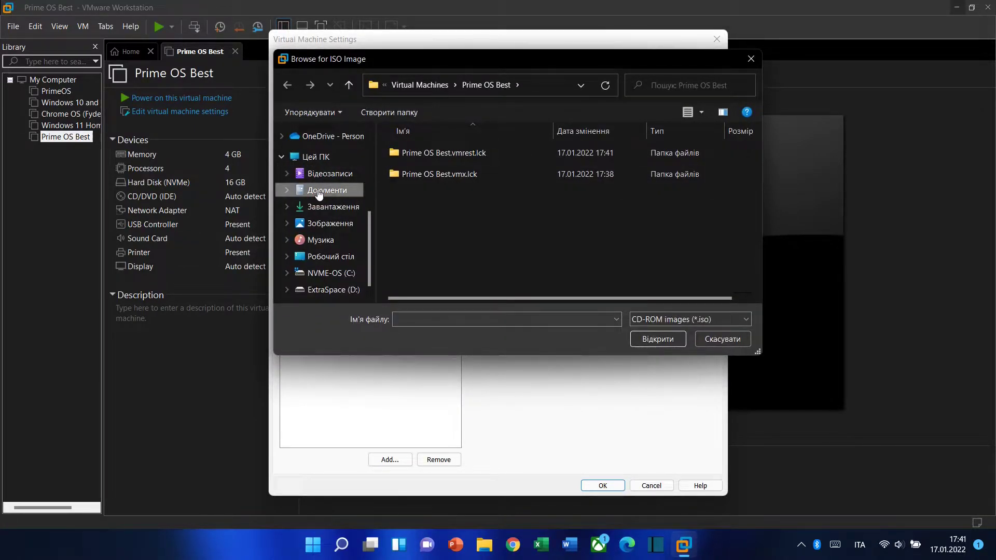
click(325, 209)
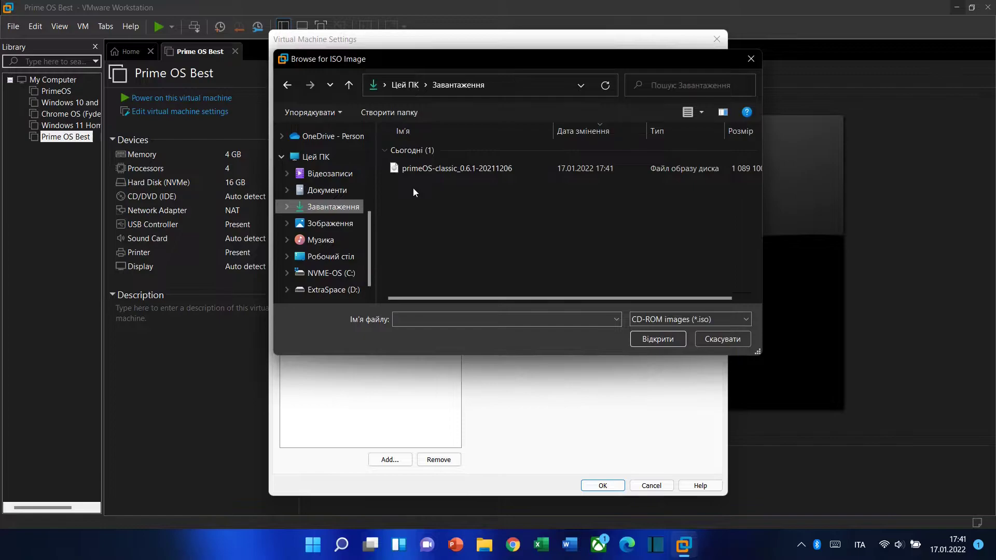
click(423, 171)
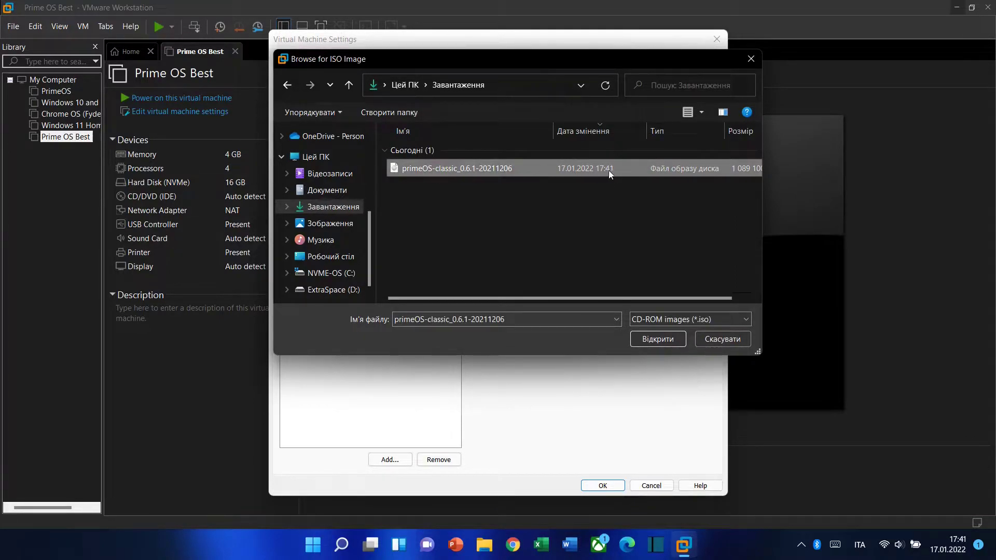
click(655, 340)
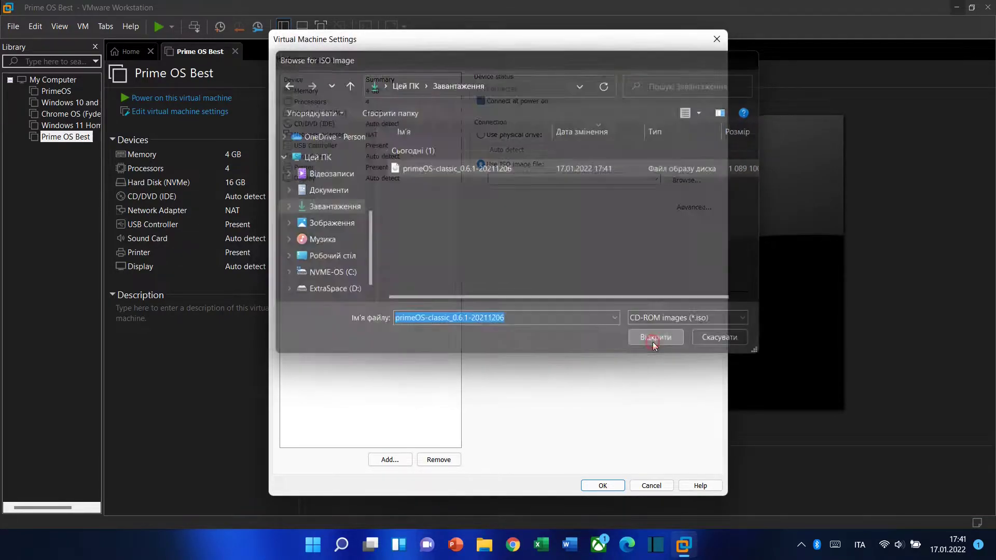
click(598, 486)
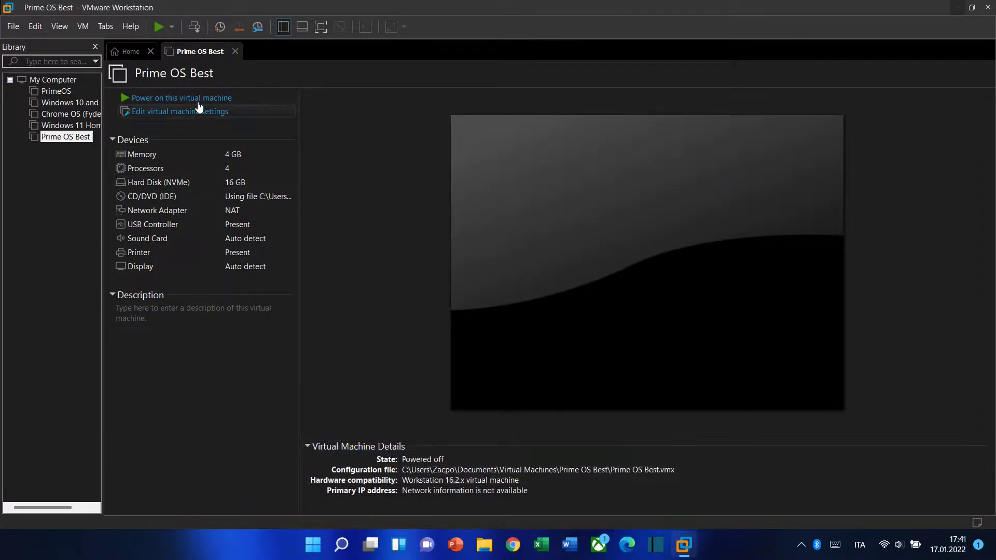
Power on the Prime OS Best virtual machine in full screen and boot the PrimeOS Installation entry
click(207, 99)
click(320, 26)
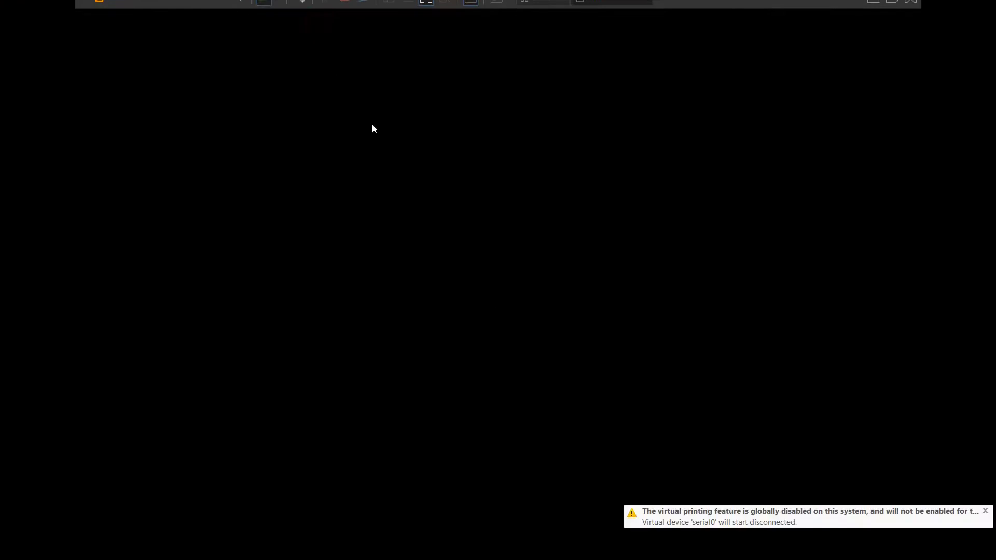
click(516, 315)
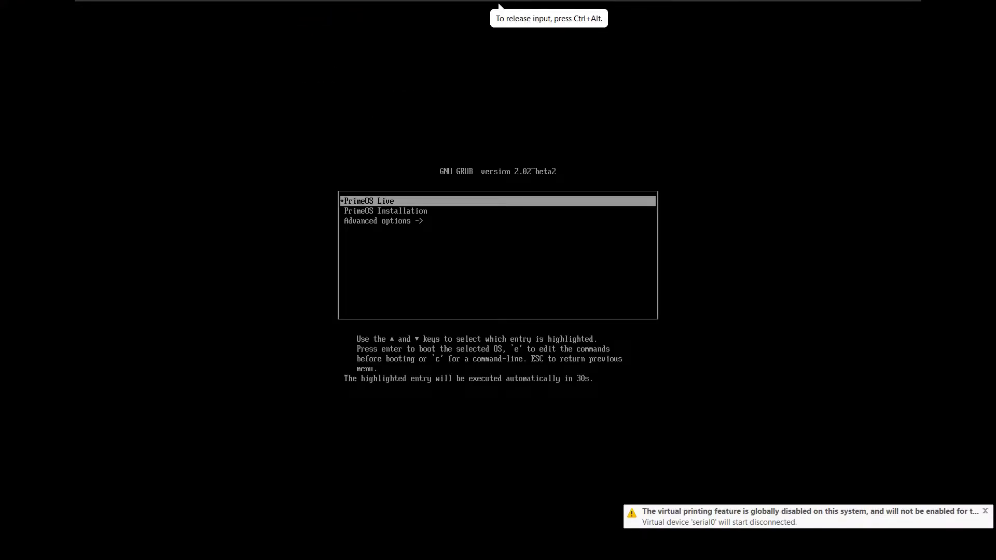
key(Down)
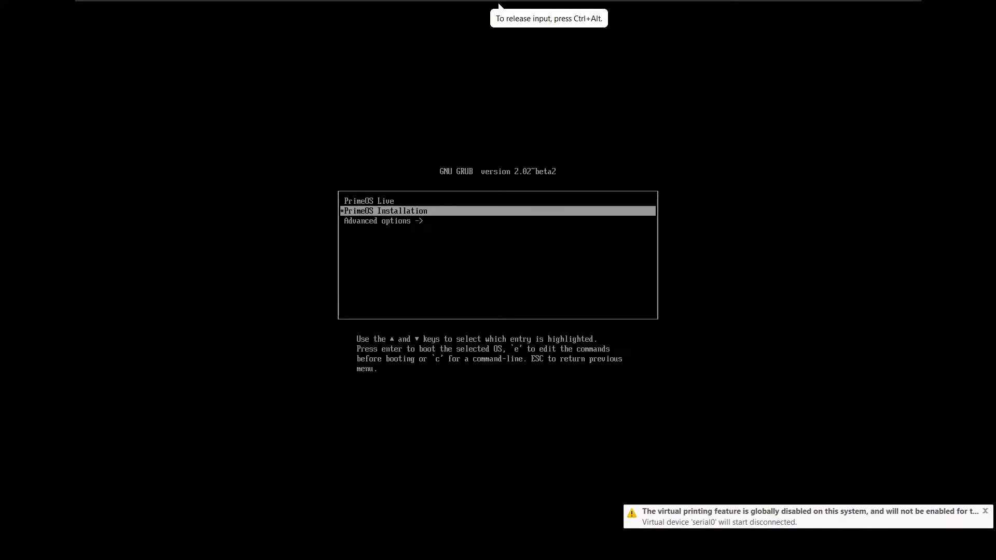
key(Return)
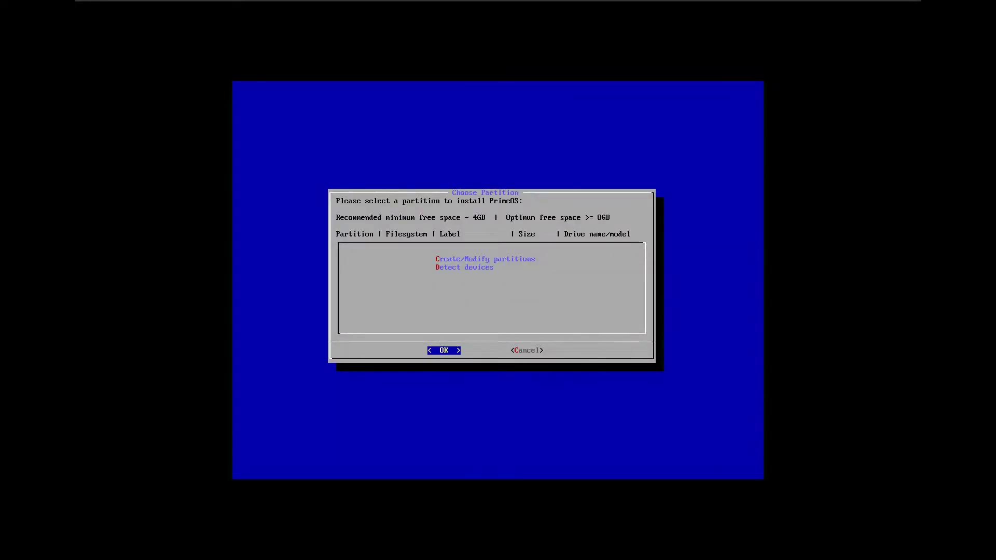
Choose Create/Modify partitions in the installer, accept using GPT and continue into the cgdisk partition editor
key(c)
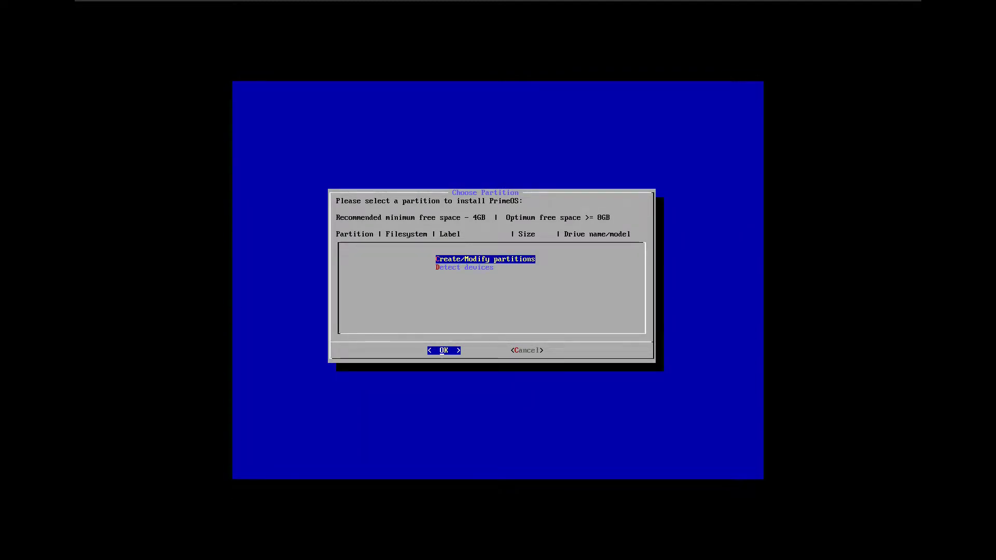
key(Return)
key(Left)
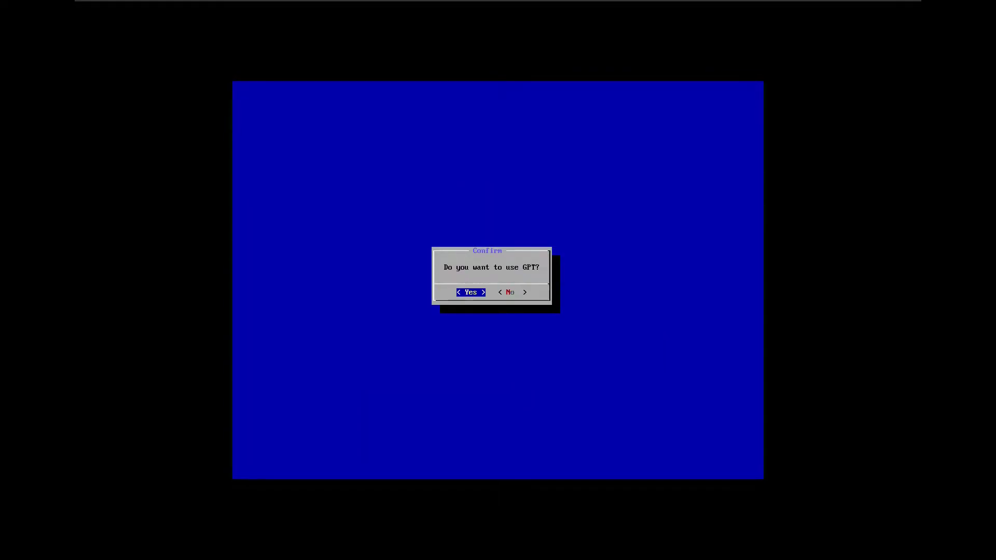
key(Return)
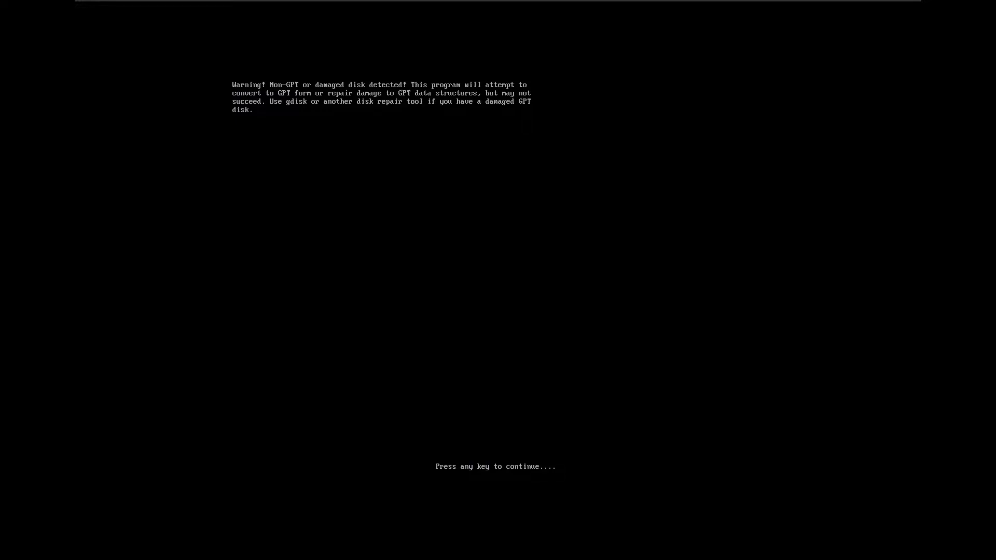
key(Return)
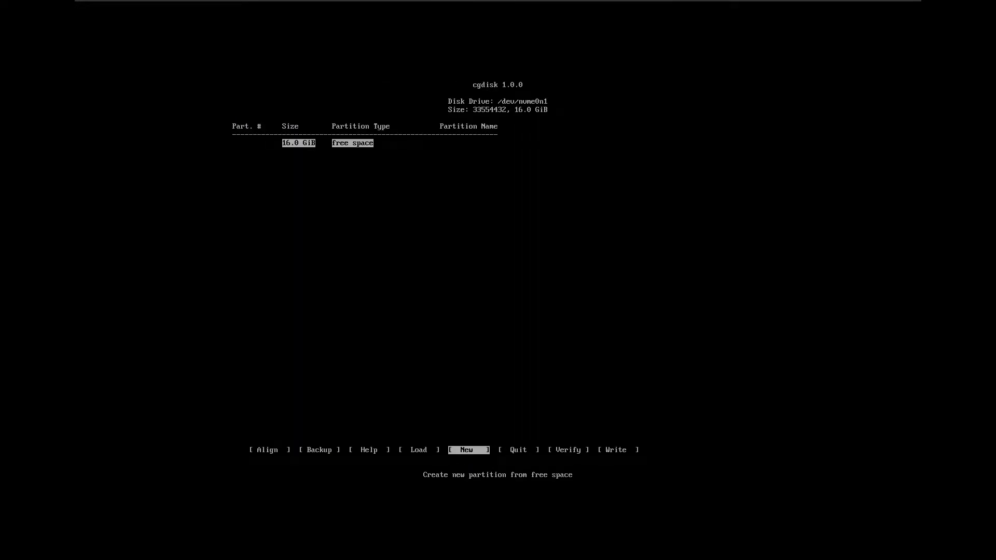
Create an unnamed 1gb partition of type ef00 from the free space, starting at the default first sector
key(Return)
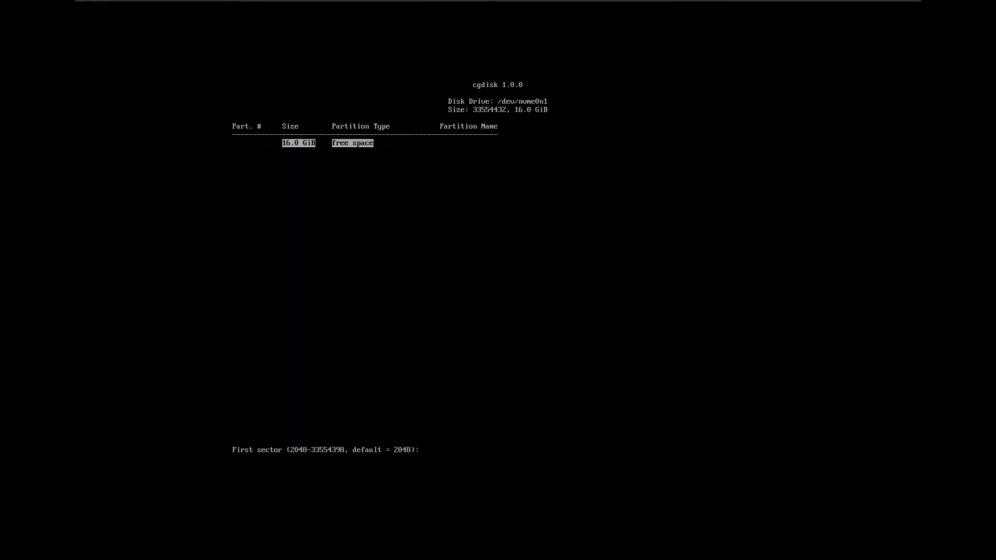
key(Return)
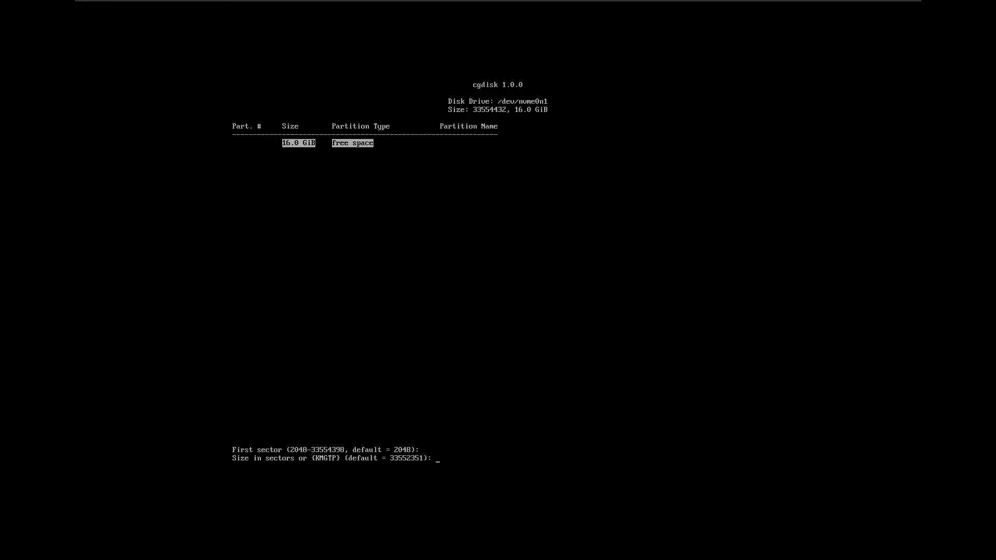
text(1gb)
key(Return)
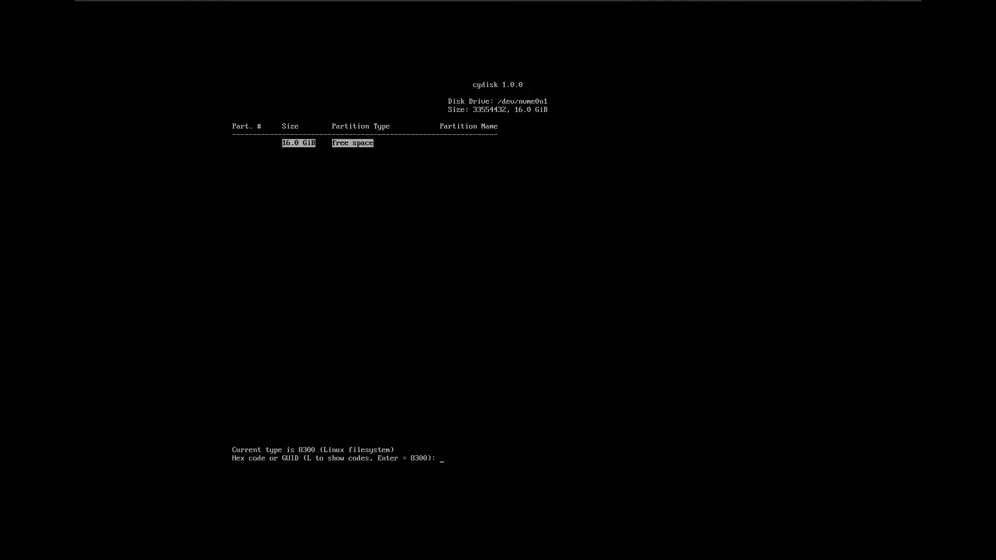
text(ef00)
key(Return)
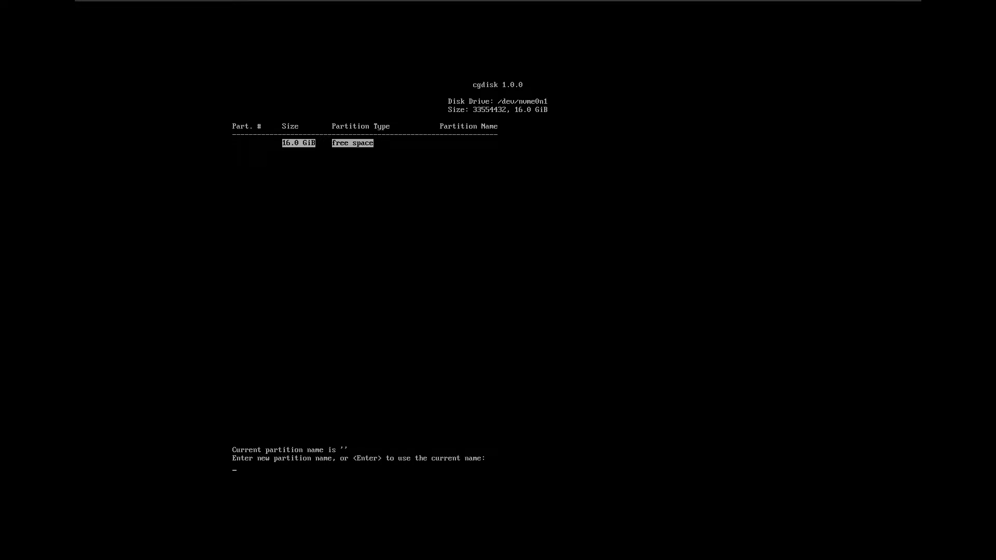
key(Return)
Create an unnamed second partition from the large remaining free space with the default start, size and 8300 Linux filesystem type
key(Down)
key(Down)
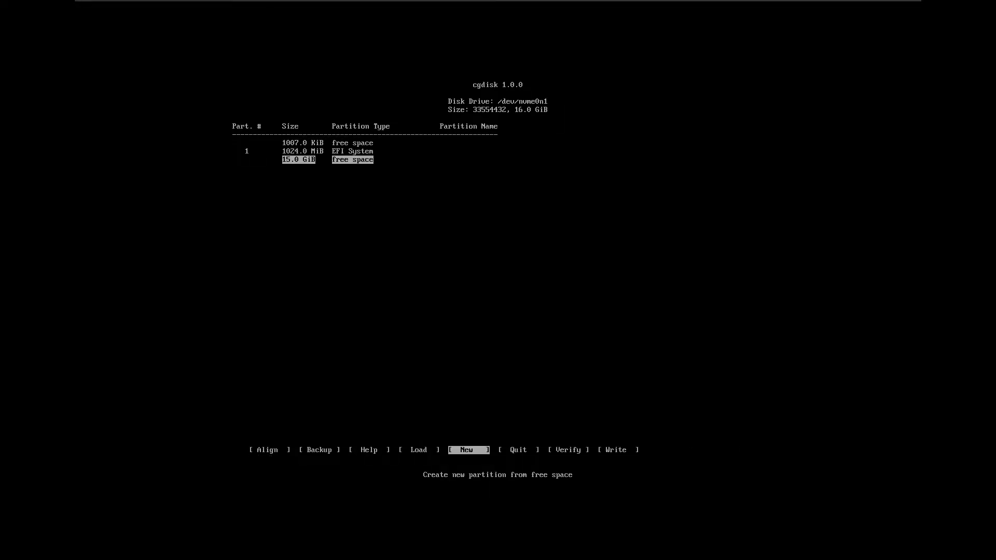
key(Return)
key(Return)
key(Return)
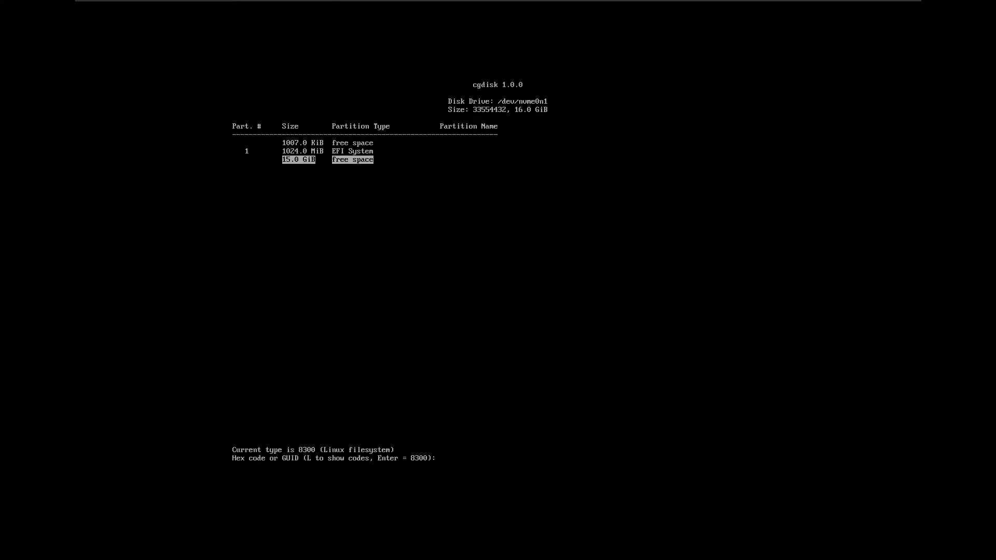
key(Return)
key(Return)
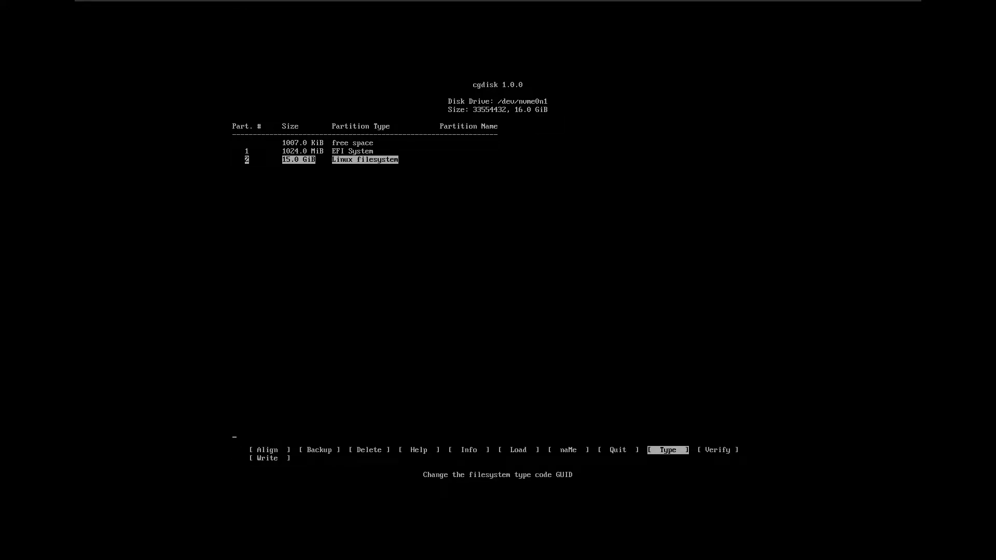
Write the partition table to disk, confirming with yes, and quit the cgdisk partition editor
key(Right)
key(Right)
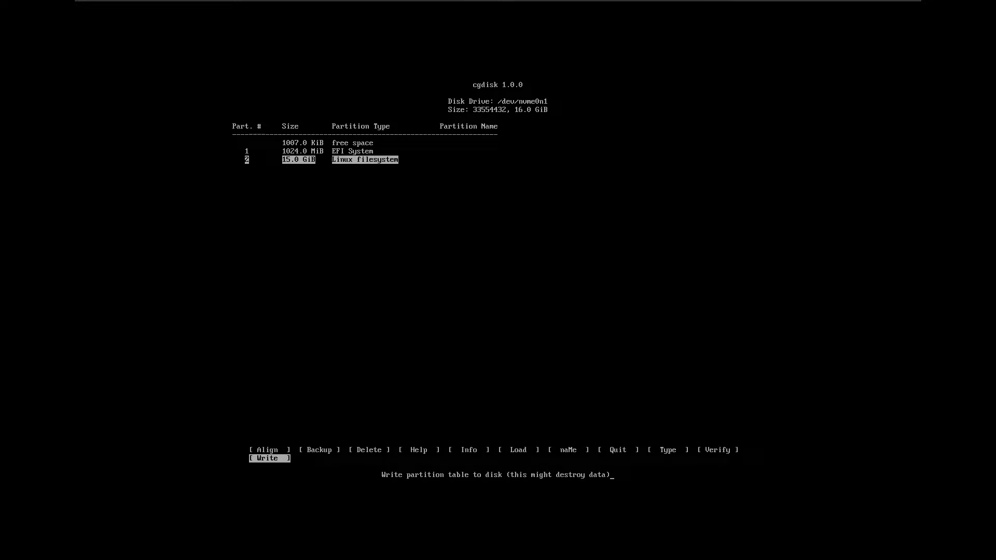
key(Return)
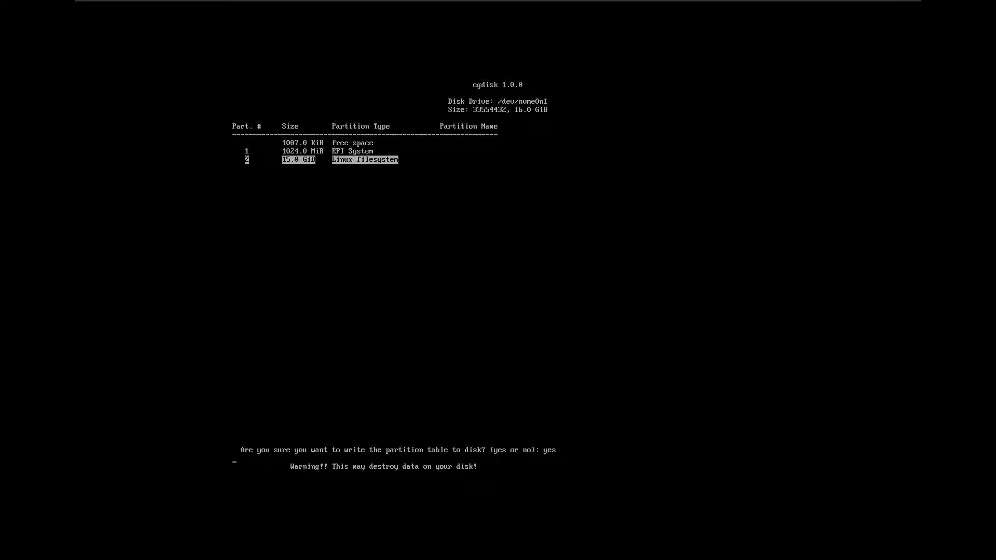
key(Return)
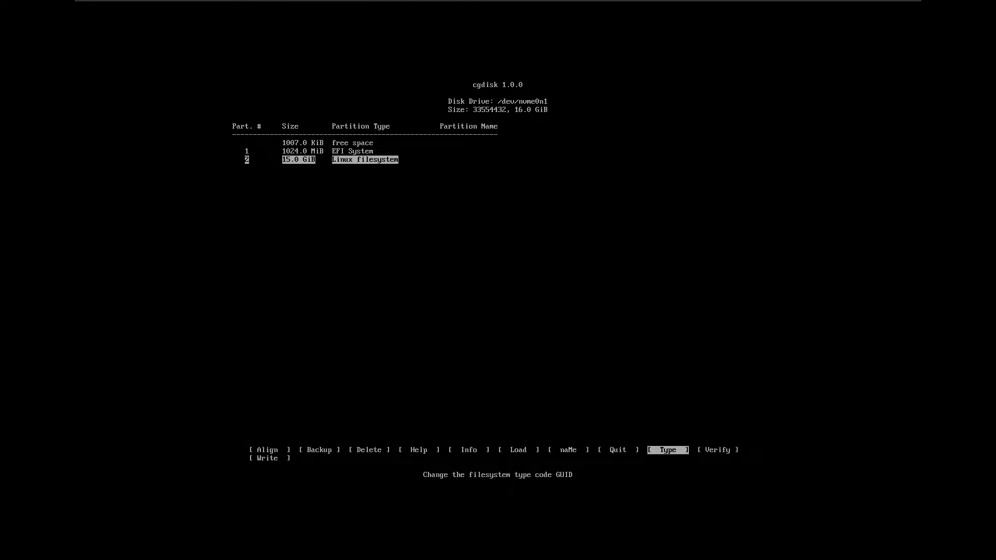
key(Left)
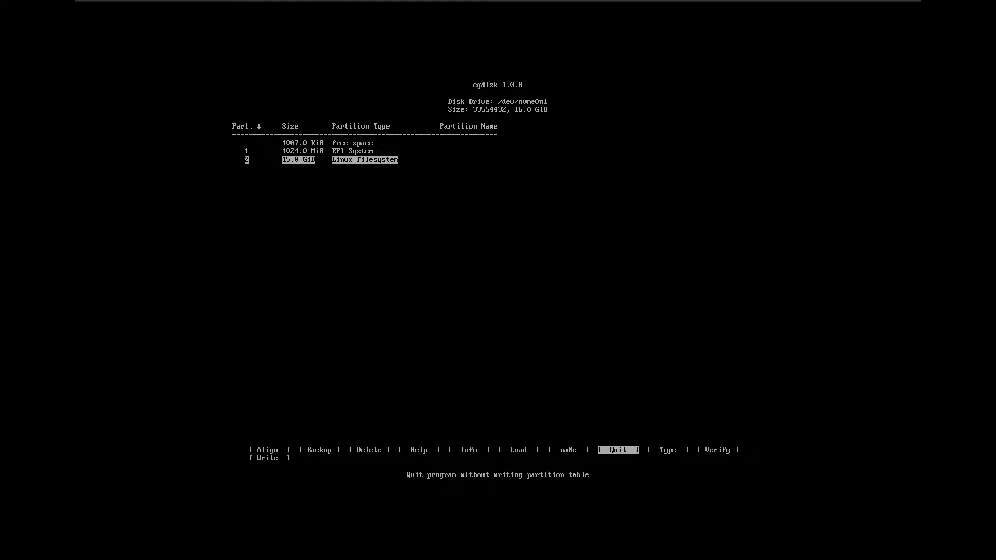
key(Return)
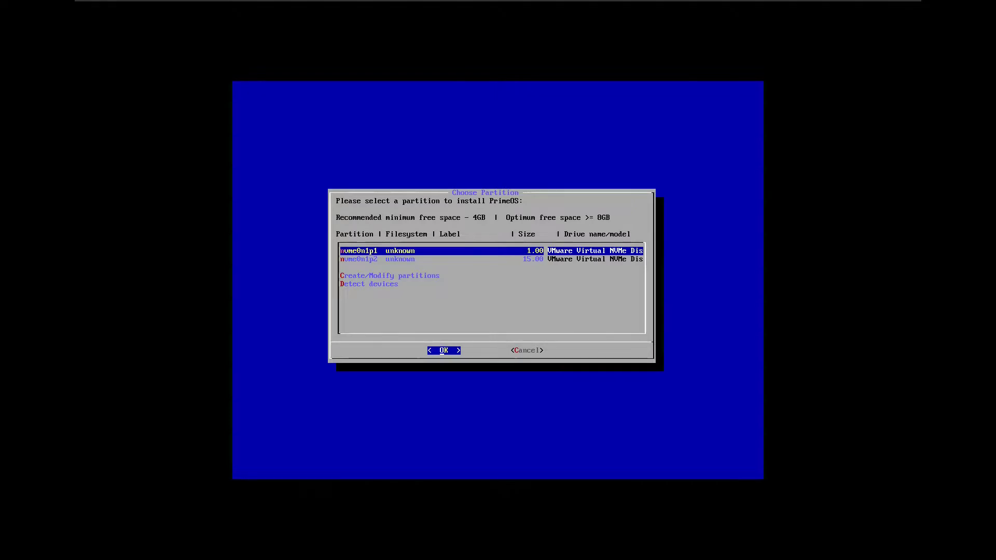
Choose nvme0n1p2 as the PrimeOS installation partition and format it as ext4, confirming the format
key(Down)
key(Return)
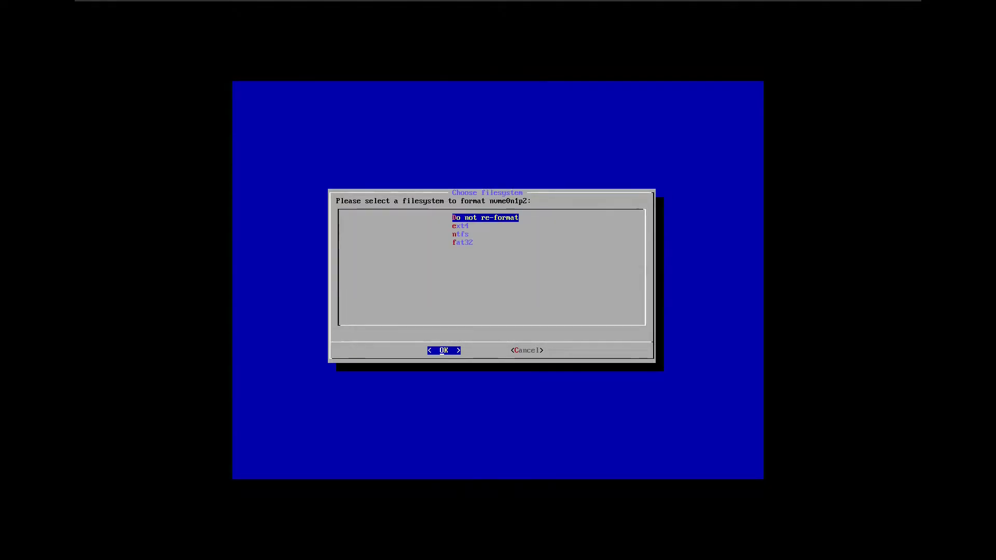
key(Down)
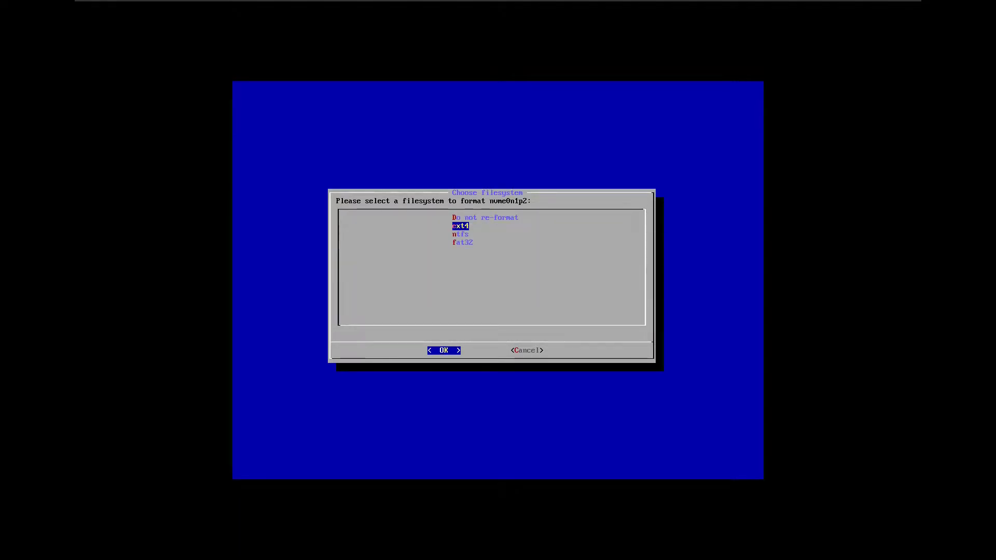
key(Return)
key(Left)
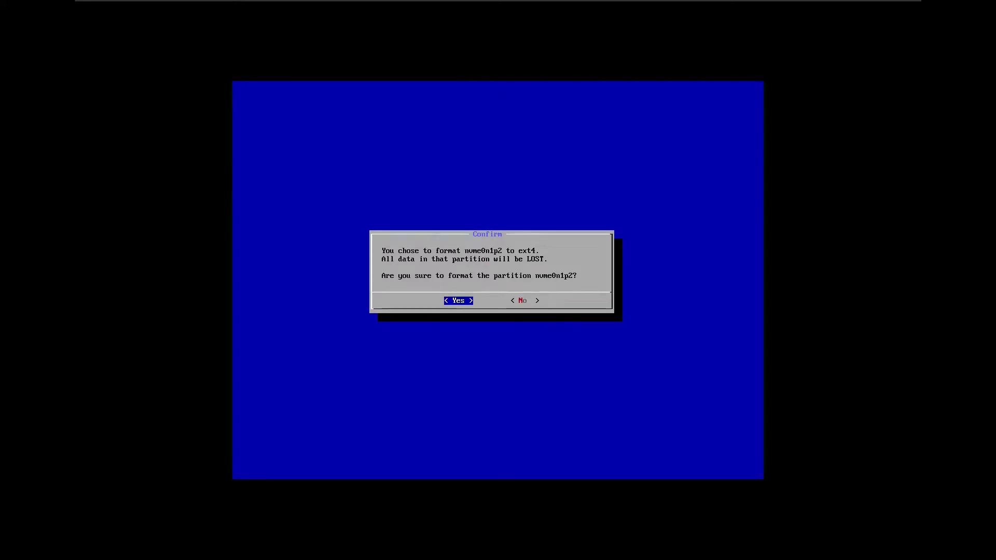
key(Return)
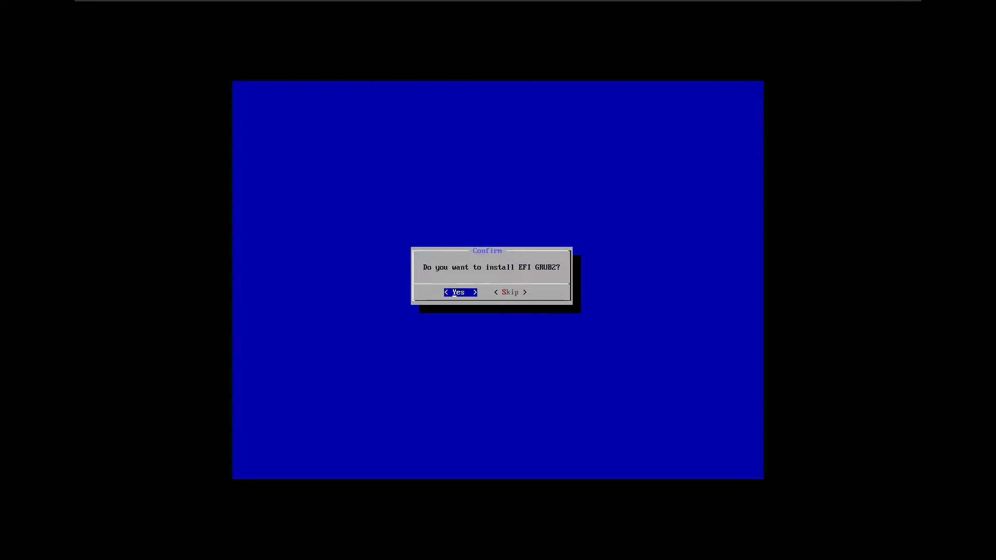
Accept installing EFI GRUB2 and agree to format the EFI partition nvme0n1p1
key(Return)
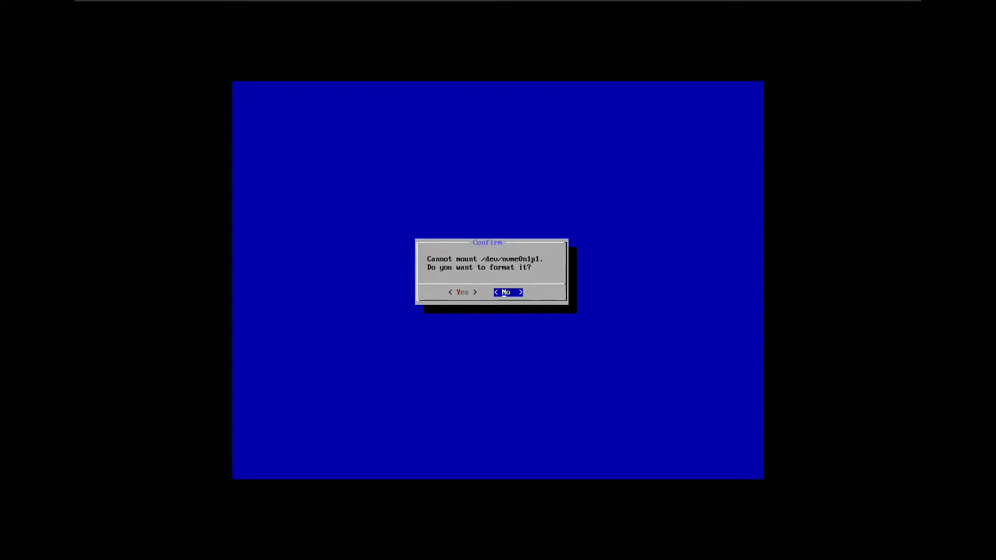
key(Left)
key(Return)
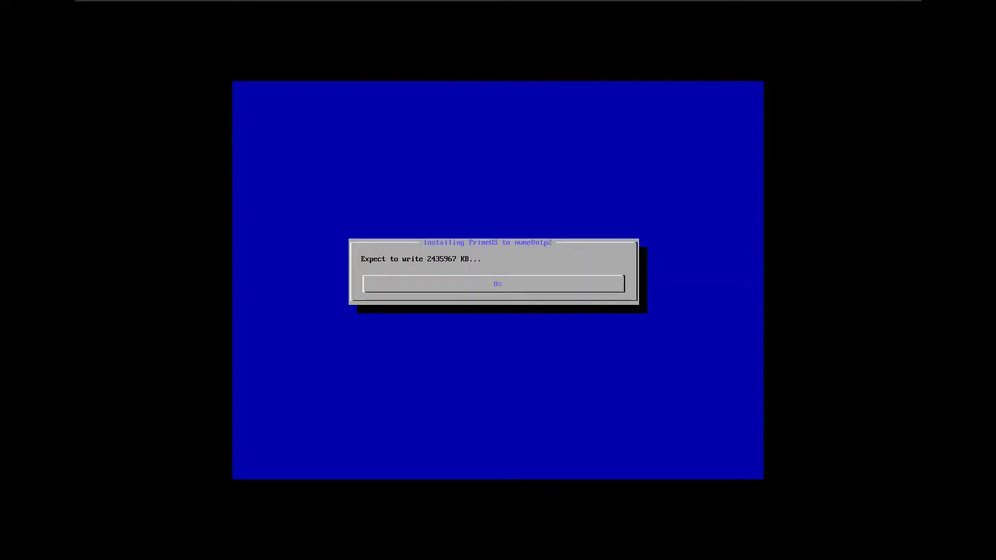